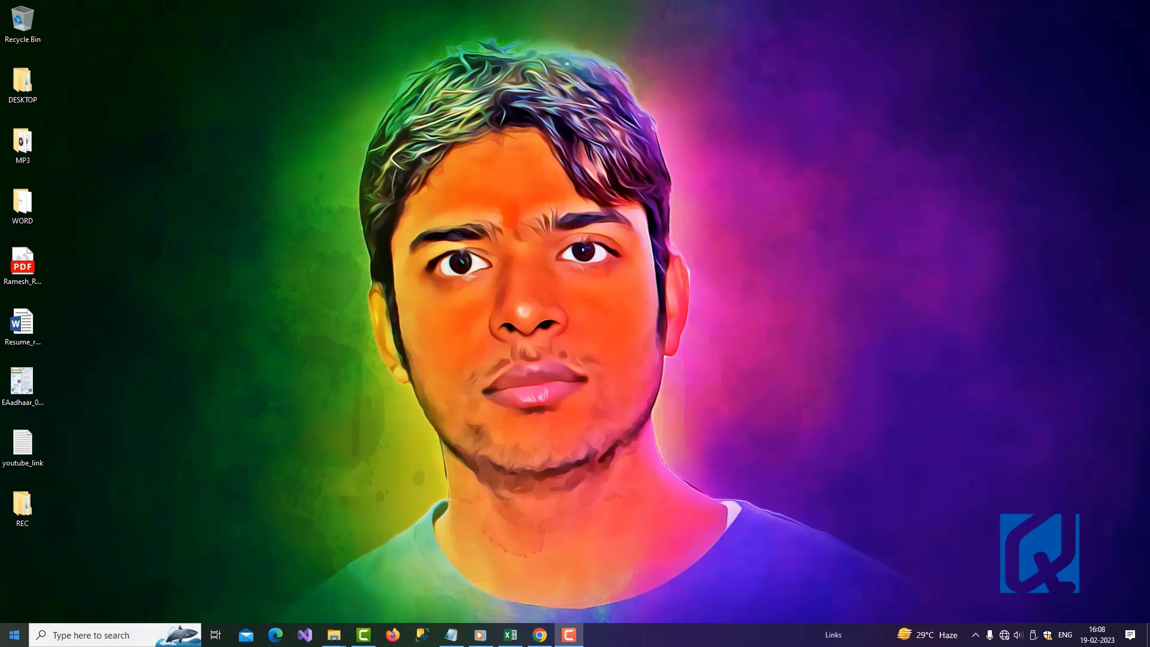
Launch Excel by searching 'exce' from the Windows Start menu
{"action": "left_click", "coordinate": [27, 641]}
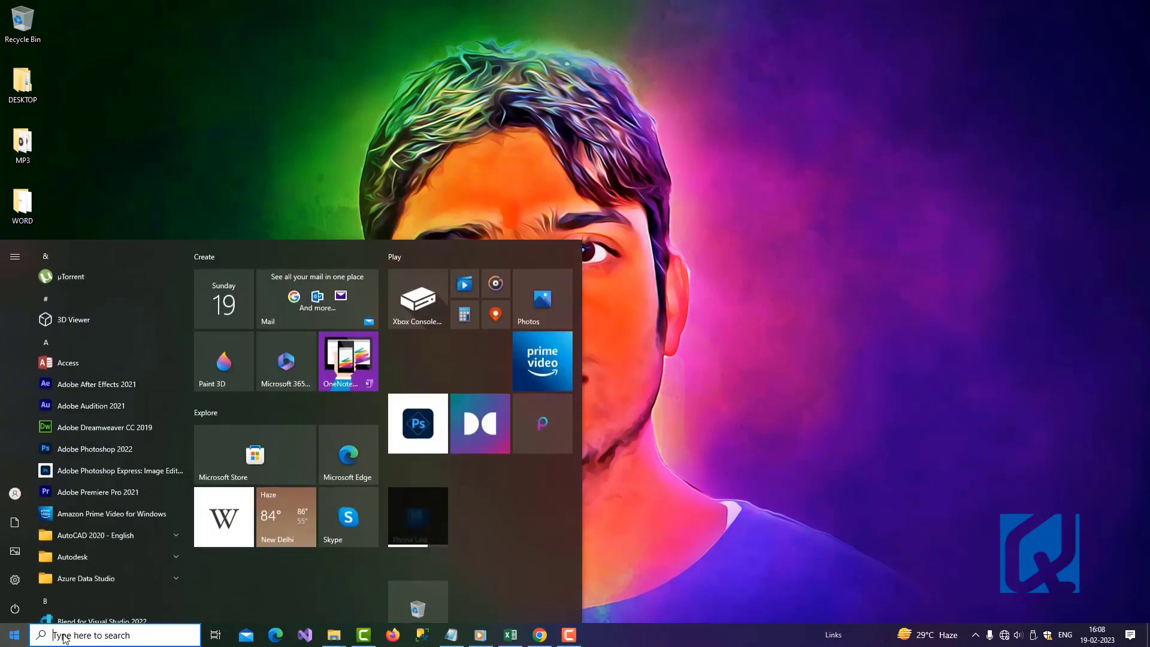
{"action": "type", "text": "exce"}
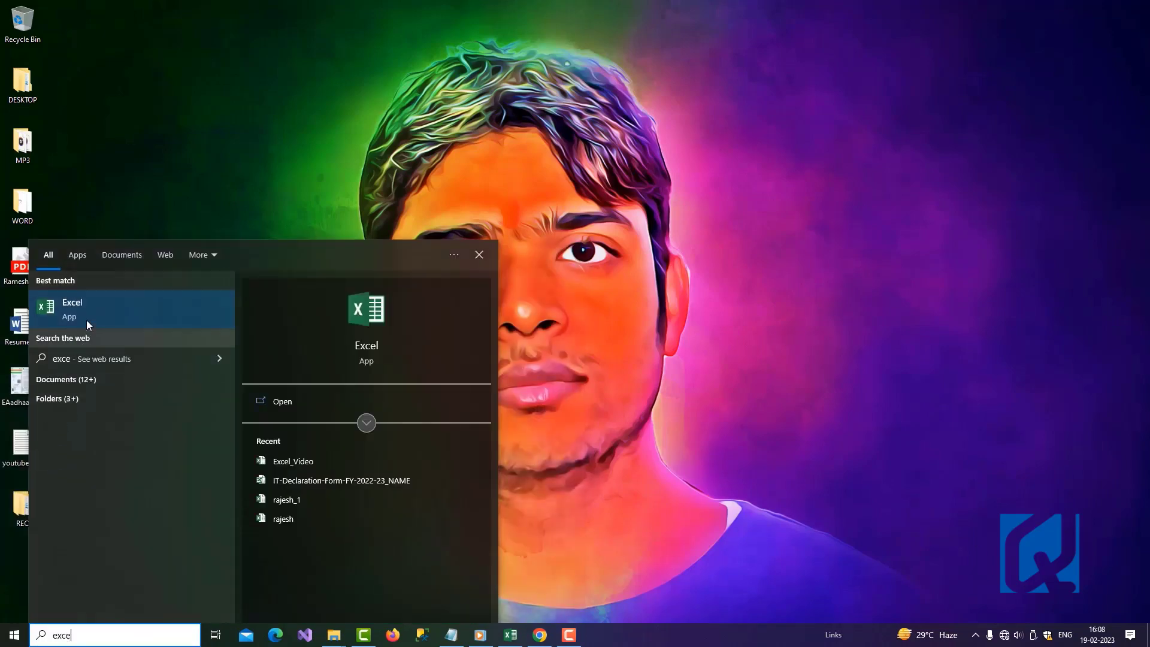
{"action": "left_click", "coordinate": [89, 304]}
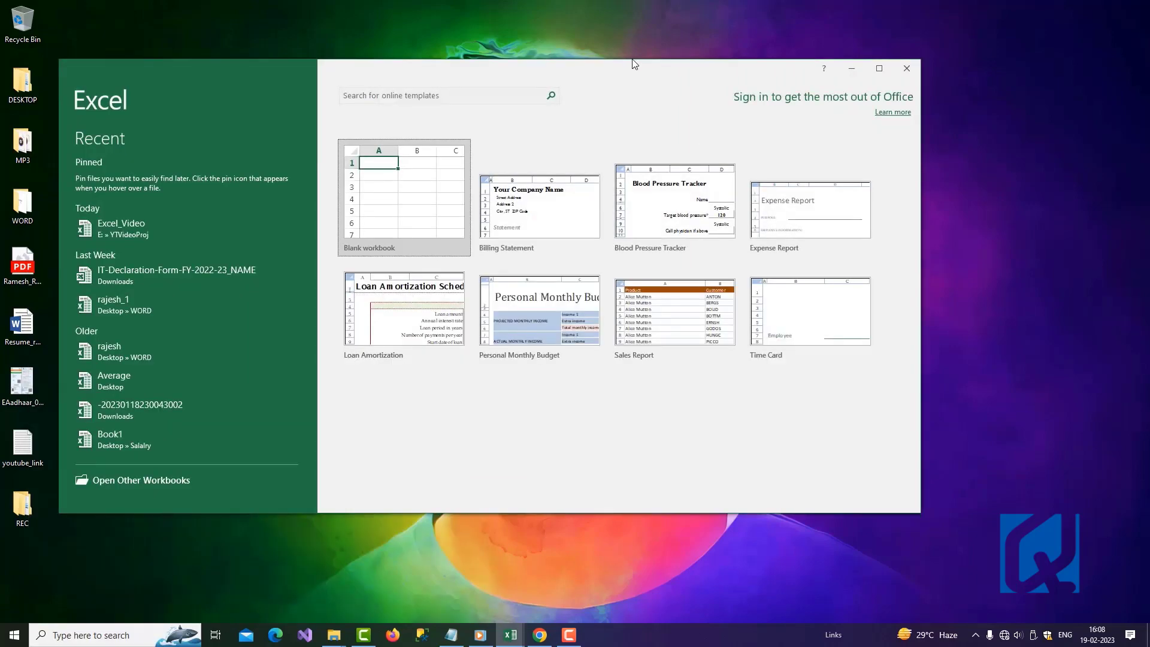
Create a blank workbook (Book2), maximize its window and zoom in on the sheet
{"action": "left_click", "coordinate": [432, 187]}
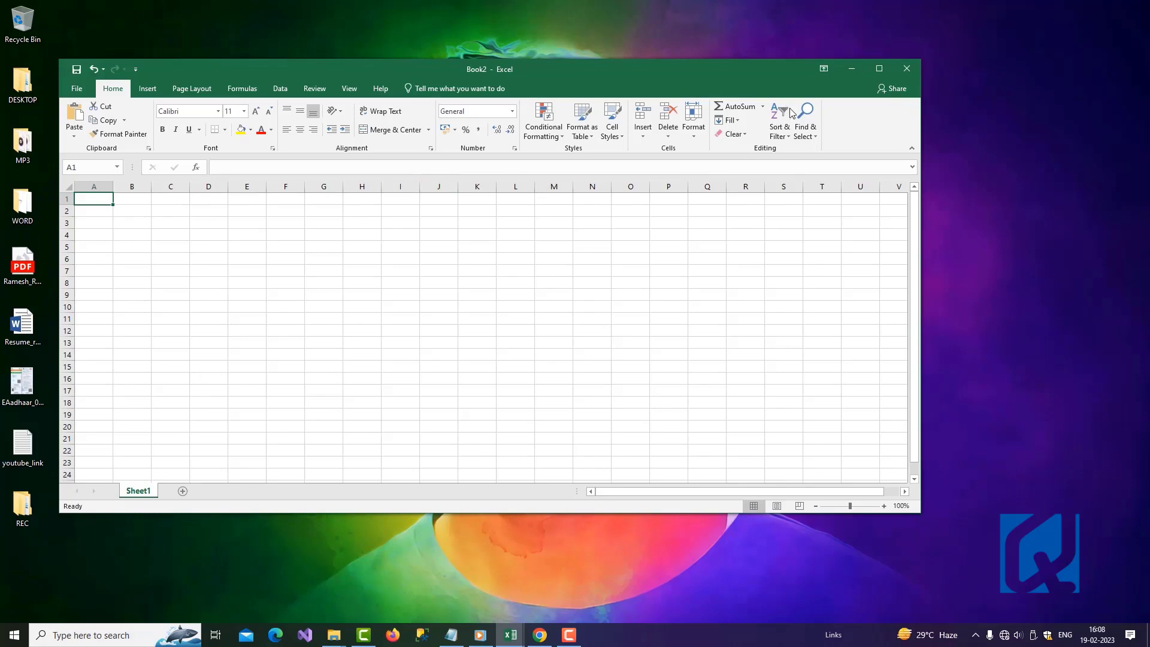
{"action": "left_click", "coordinate": [871, 74]}
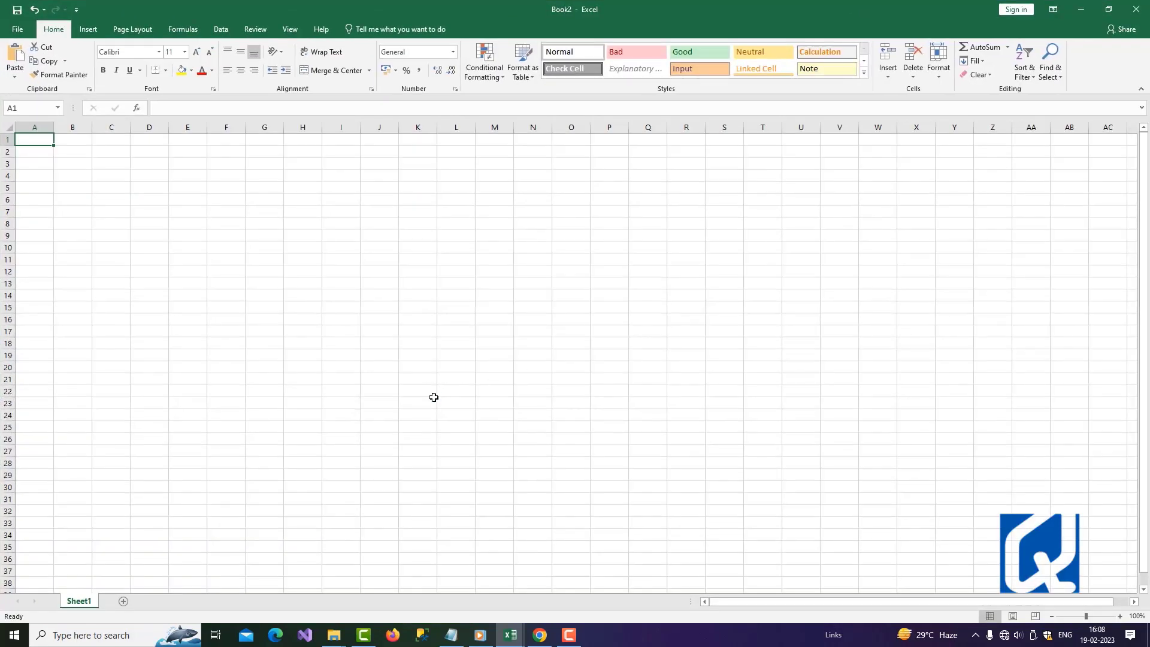
{"action": "scroll", "coordinate": [438, 398], "scroll_direction": "up", "scroll_amount": 10, "text": "ctrl"}
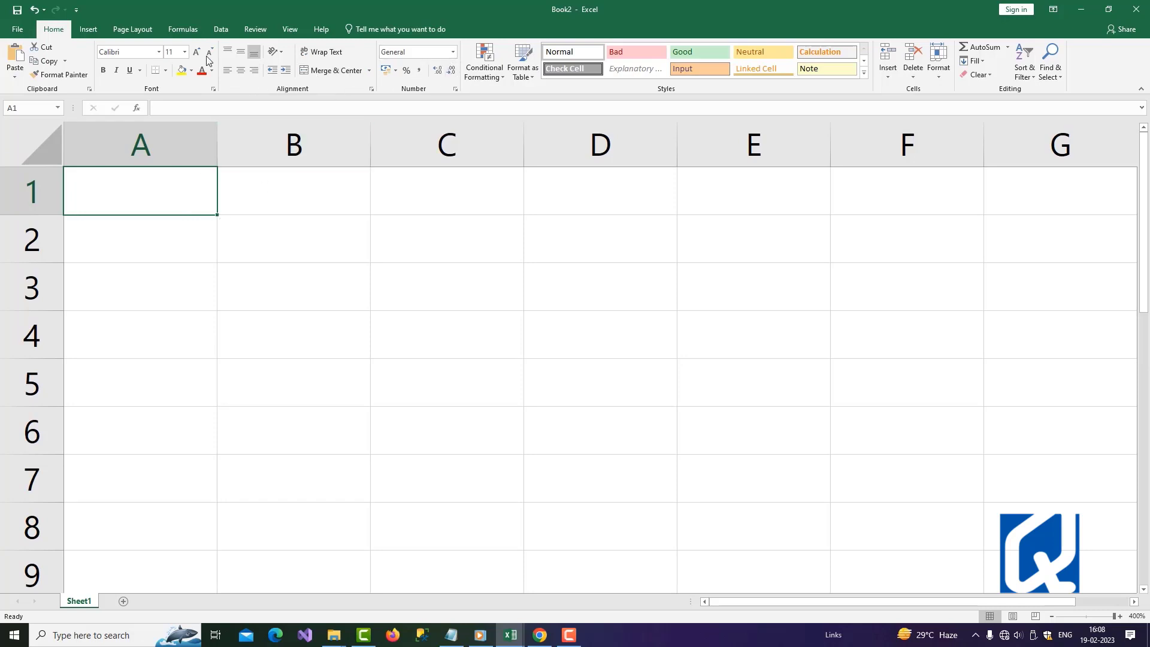
Enter the person's first, middle and last name into A1, B1 and C1, then reselect A1
{"action": "type", "text": "RA"}
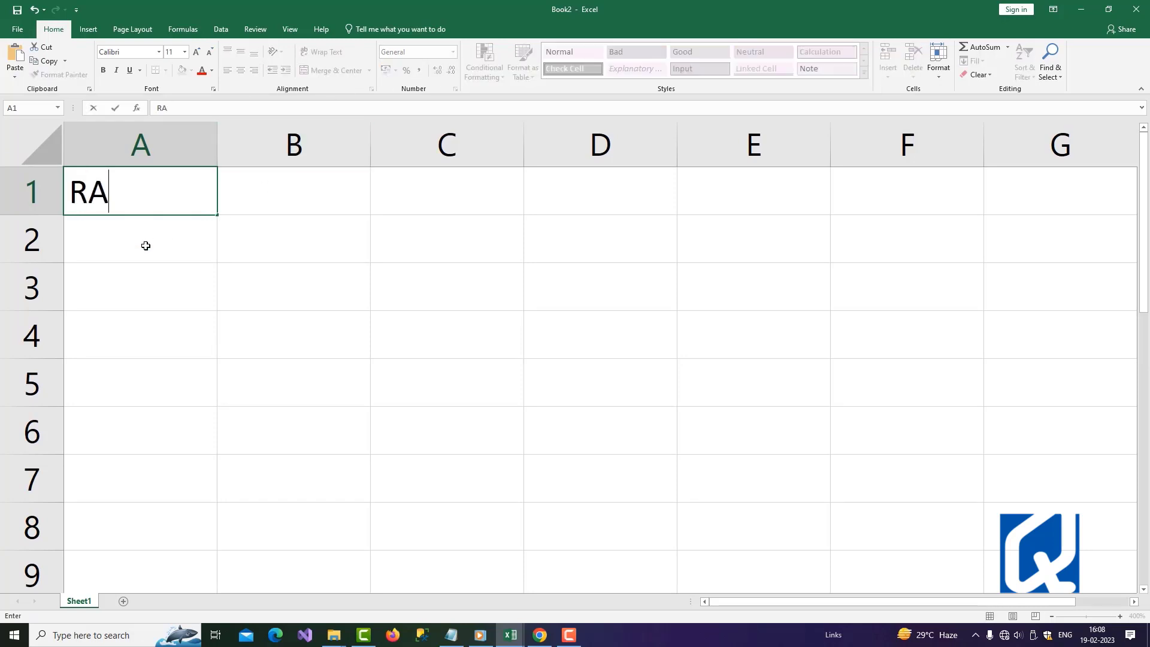
{"action": "type", "text": "JEH"}
{"action": "key", "text": "BackSpace"}
{"action": "type", "text": "SH"}
{"action": "key", "text": "Tab"}
{"action": "type", "text": "K"}
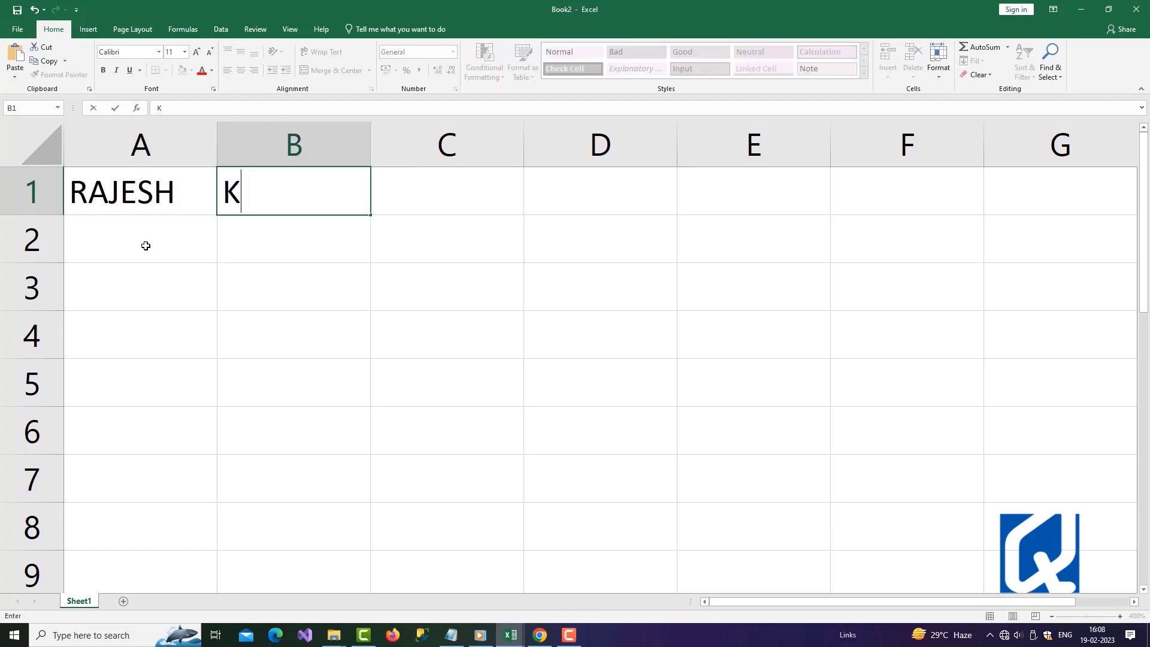
{"action": "type", "text": "UMAR"}
{"action": "key", "text": "Tab"}
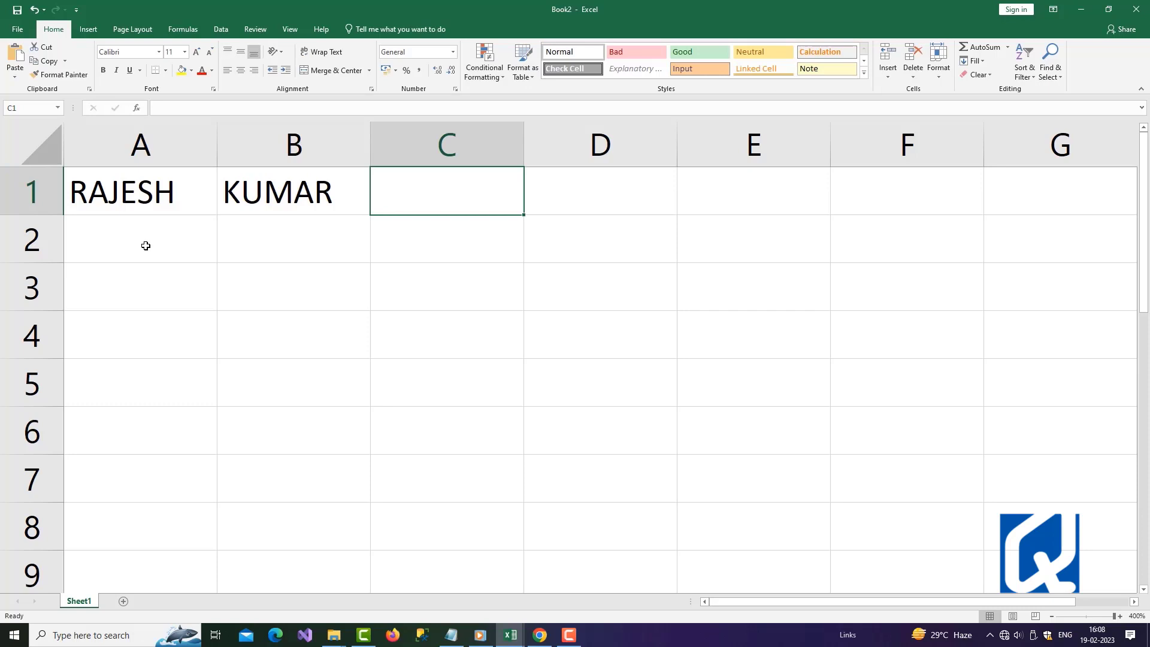
{"action": "type", "text": "PRASAD"}
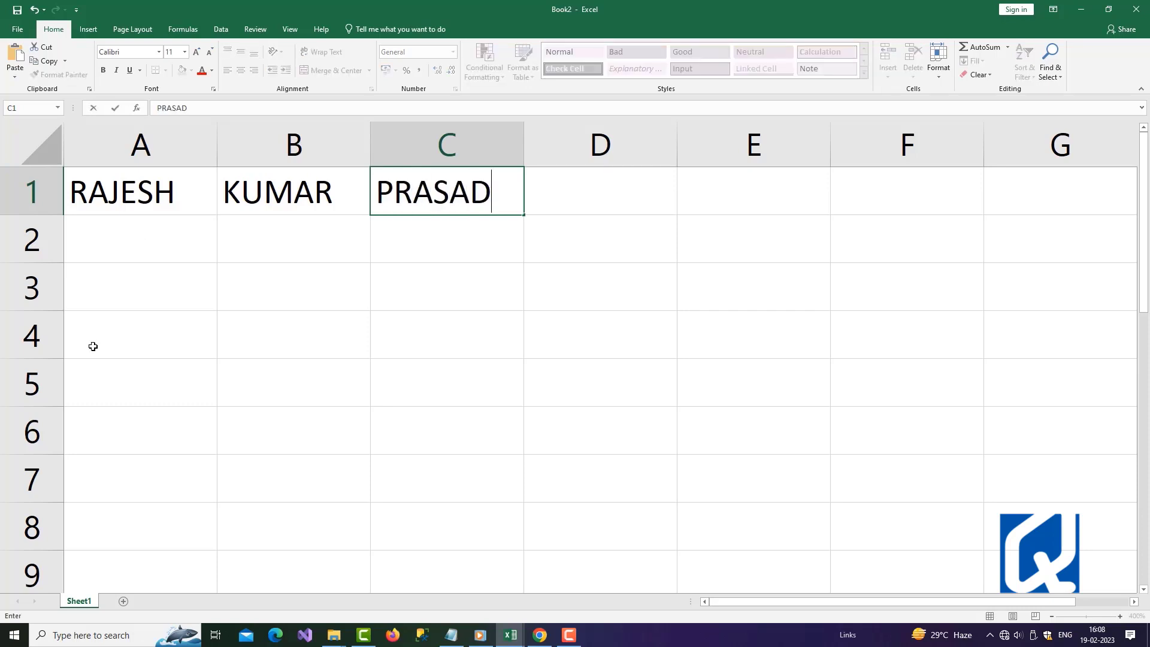
{"action": "left_click", "coordinate": [95, 366]}
{"action": "left_click", "coordinate": [158, 203]}
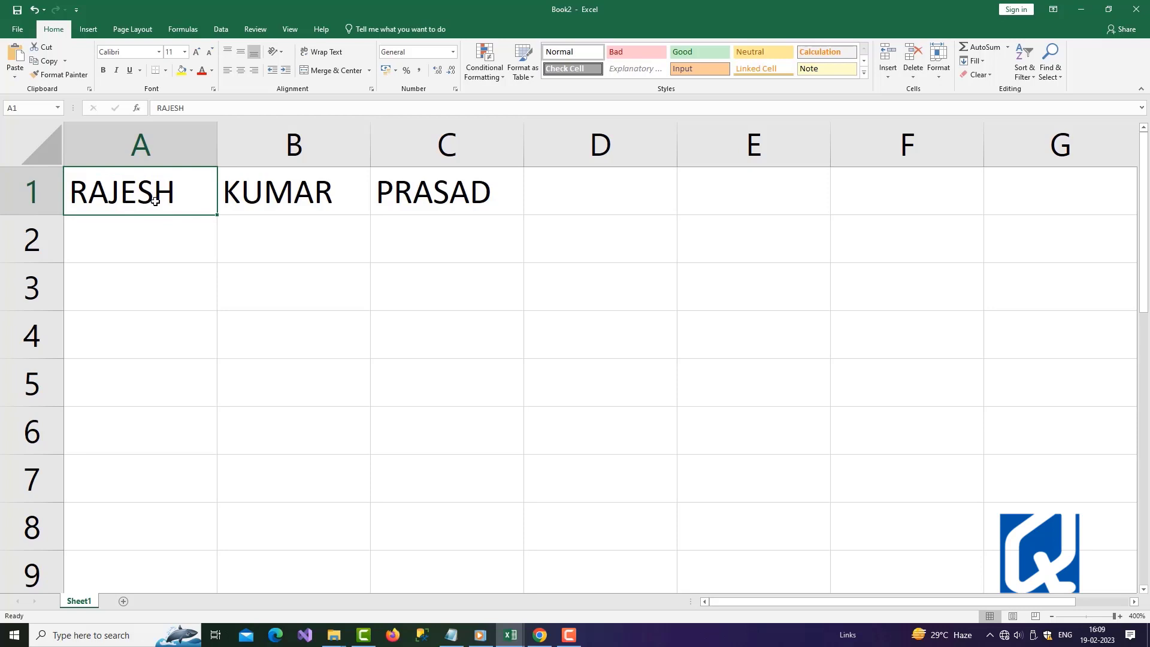
Make the name in A1 bold, italic, underlined and font size 14
{"action": "left_click", "coordinate": [103, 71]}
{"action": "left_click", "coordinate": [116, 71]}
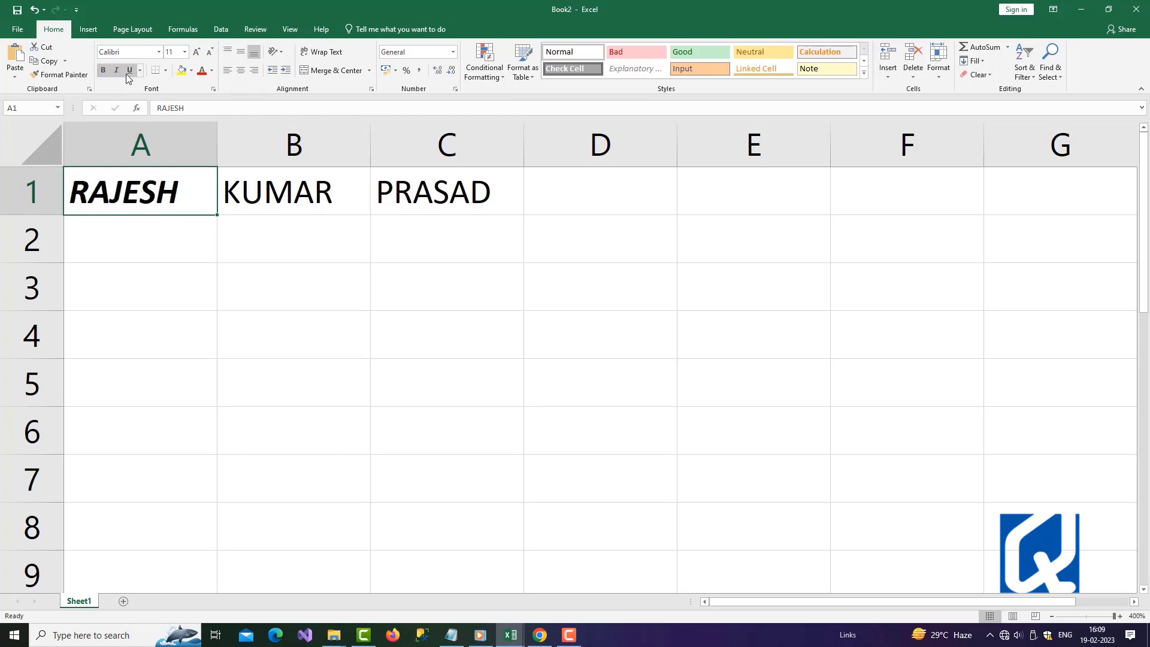
{"action": "left_click", "coordinate": [130, 71]}
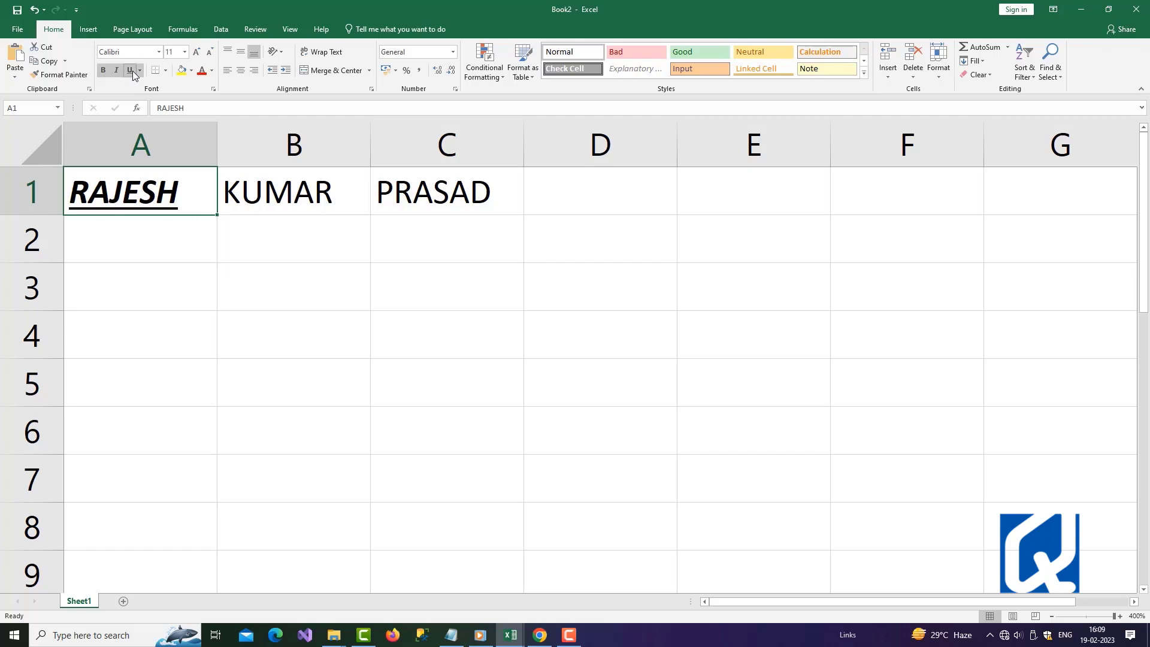
{"action": "left_click", "coordinate": [195, 54]}
{"action": "left_click", "coordinate": [194, 54]}
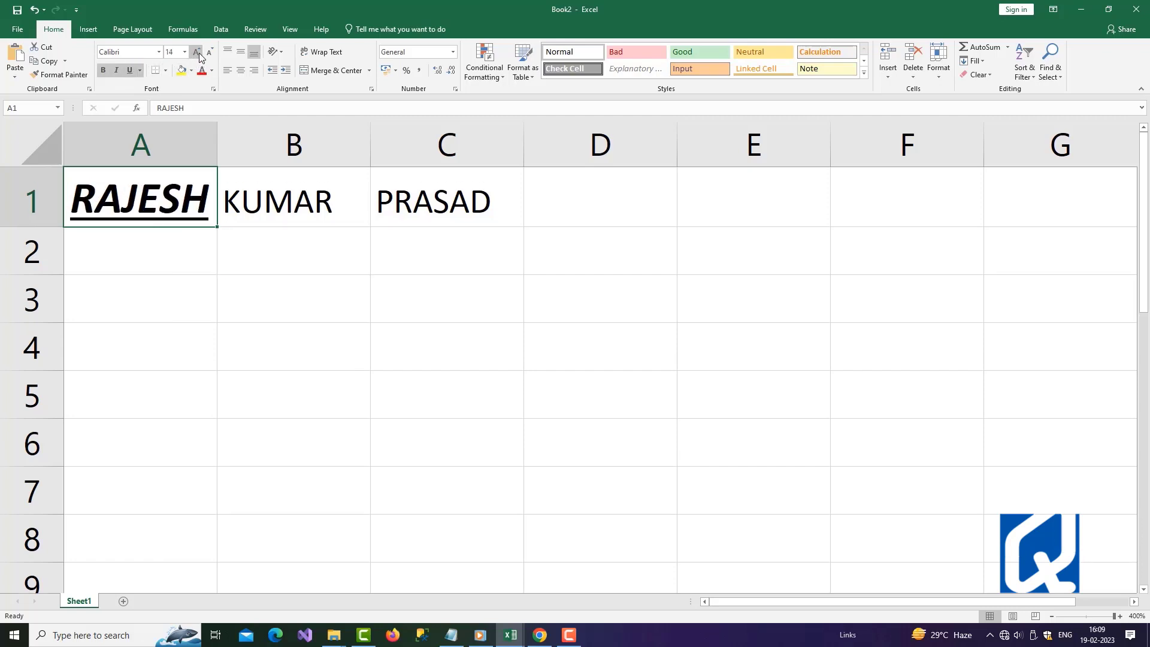
{"action": "left_click", "coordinate": [195, 54]}
{"action": "left_click", "coordinate": [195, 54]}
{"action": "left_click", "coordinate": [209, 55]}
{"action": "left_click", "coordinate": [210, 55]}
Colour the A1 name orange and check the result
{"action": "left_click", "coordinate": [212, 70]}
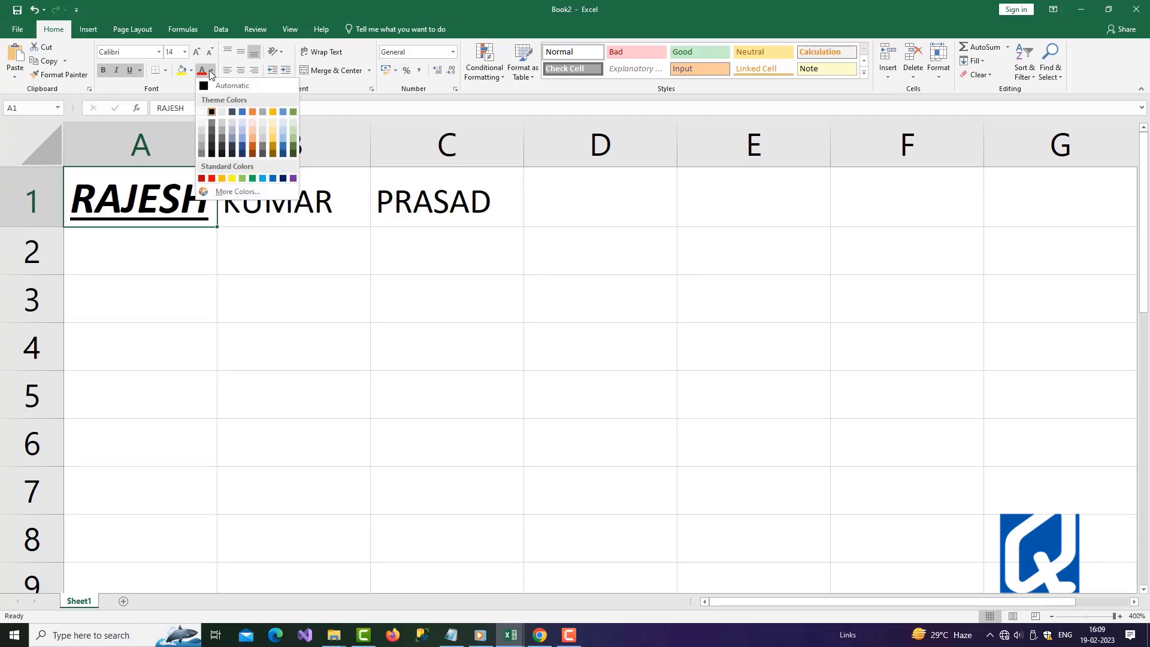
{"action": "left_click", "coordinate": [224, 179]}
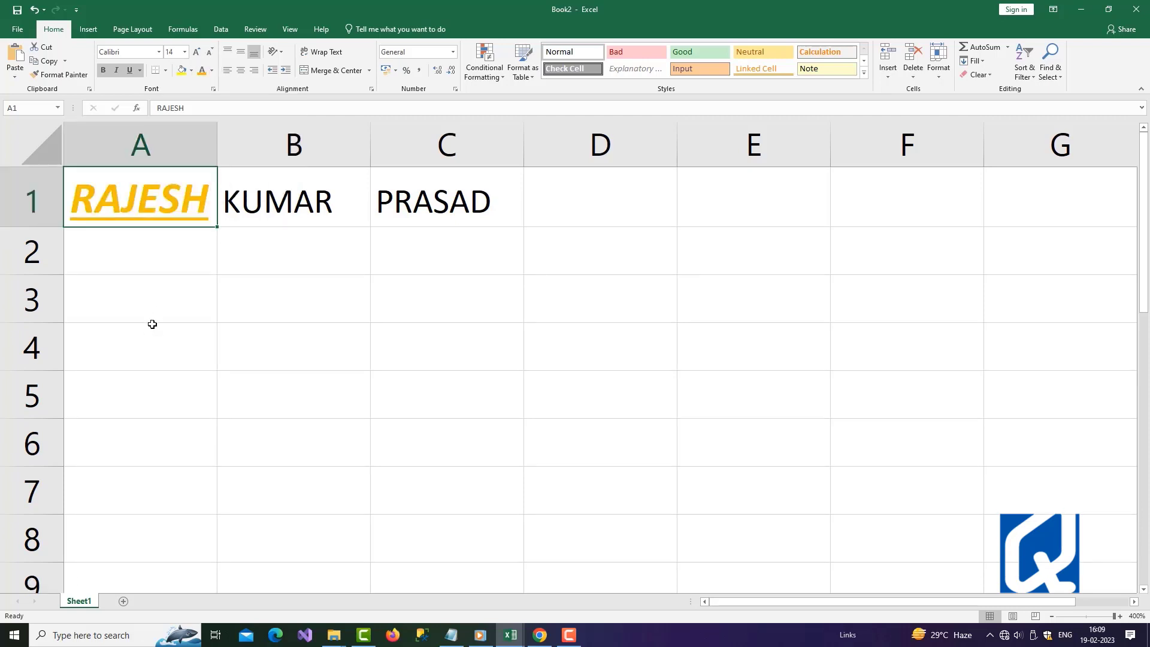
{"action": "left_click", "coordinate": [151, 329]}
{"action": "left_click", "coordinate": [164, 206]}
{"action": "left_click", "coordinate": [332, 208]}
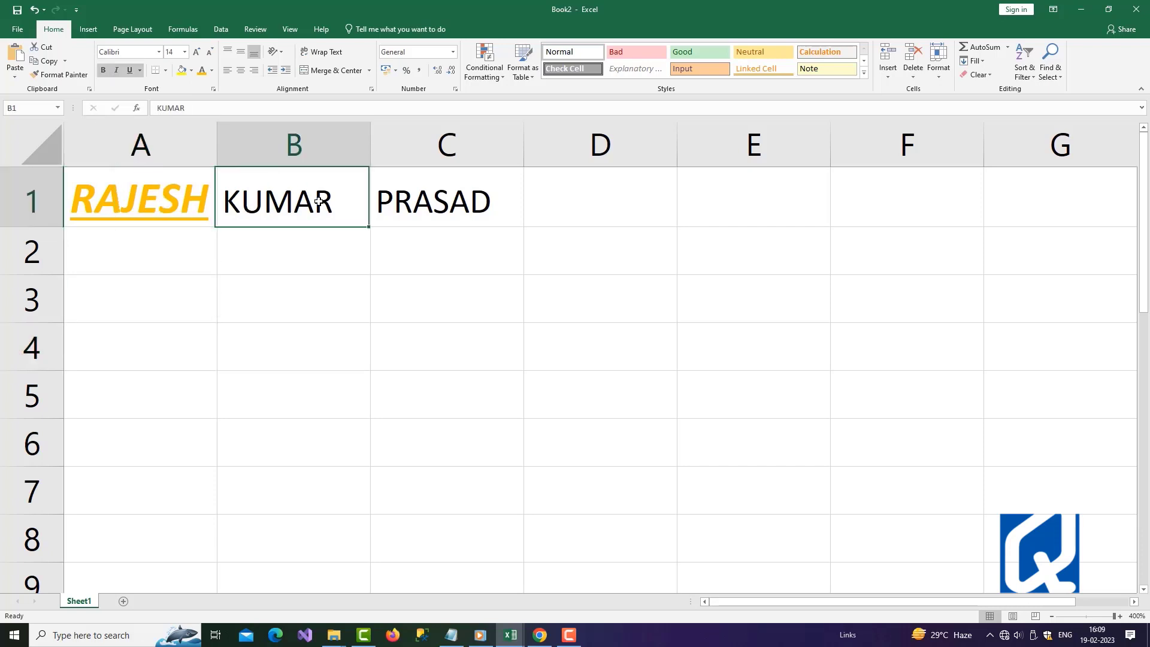
Enter filler text 'vbnvb' in C3 and 'vbn' in D3, E4 and E6, then reselect A1
{"action": "left_click", "coordinate": [459, 207]}
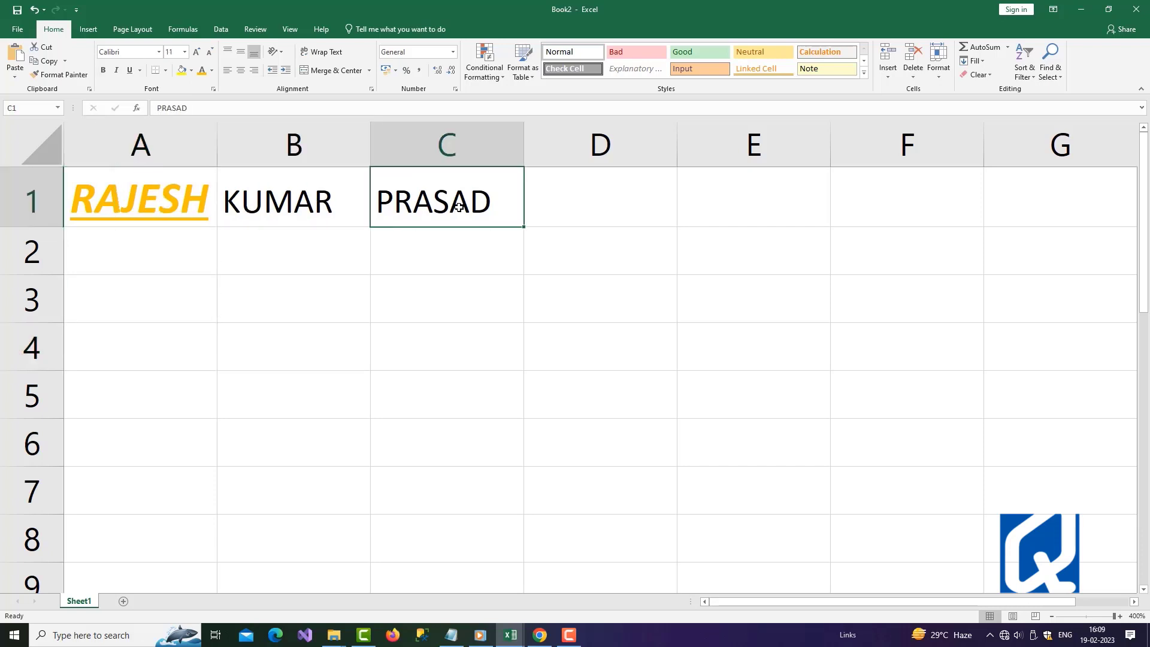
{"action": "left_click", "coordinate": [447, 296]}
{"action": "type", "text": "vbnvb"}
{"action": "key", "text": "Tab"}
{"action": "type", "text": "vbn"}
{"action": "left_click", "coordinate": [814, 421]}
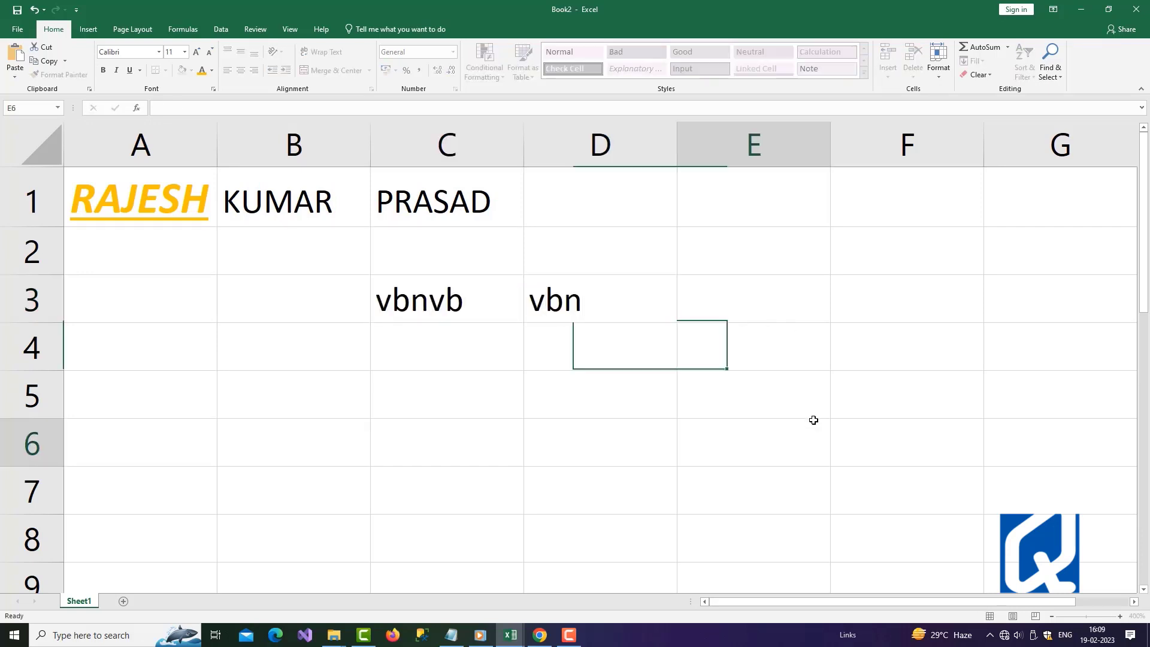
{"action": "type", "text": "vbn"}
{"action": "left_click", "coordinate": [750, 352]}
{"action": "type", "text": "vbn"}
{"action": "left_click", "coordinate": [618, 382]}
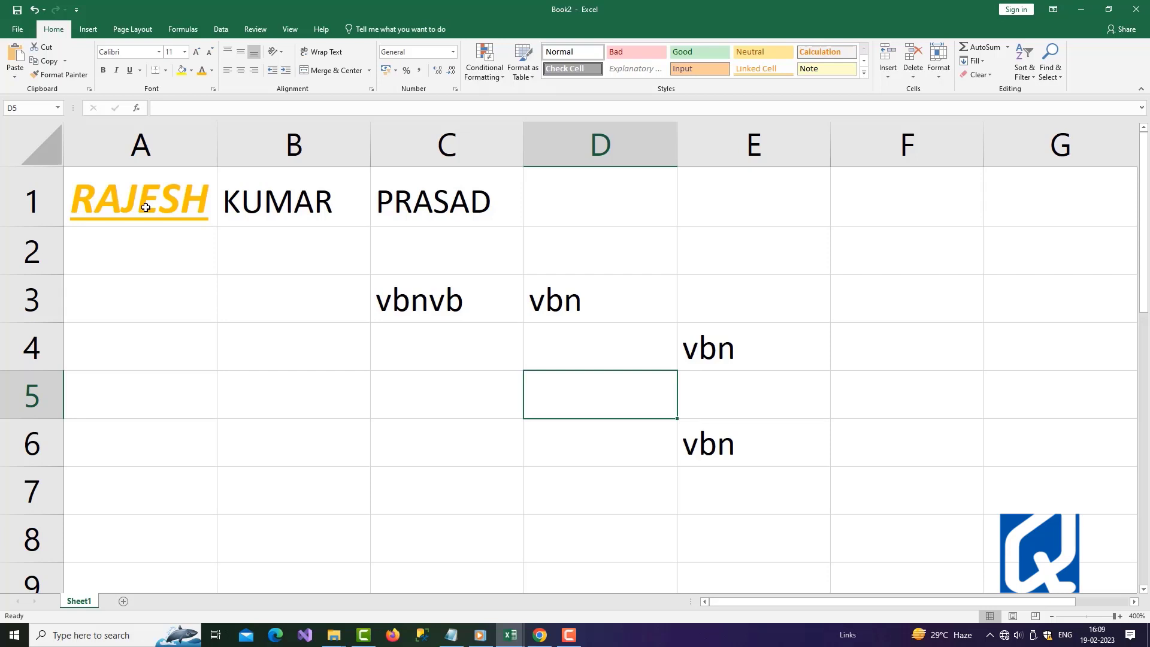
{"action": "left_click", "coordinate": [142, 290]}
{"action": "left_click", "coordinate": [143, 201]}
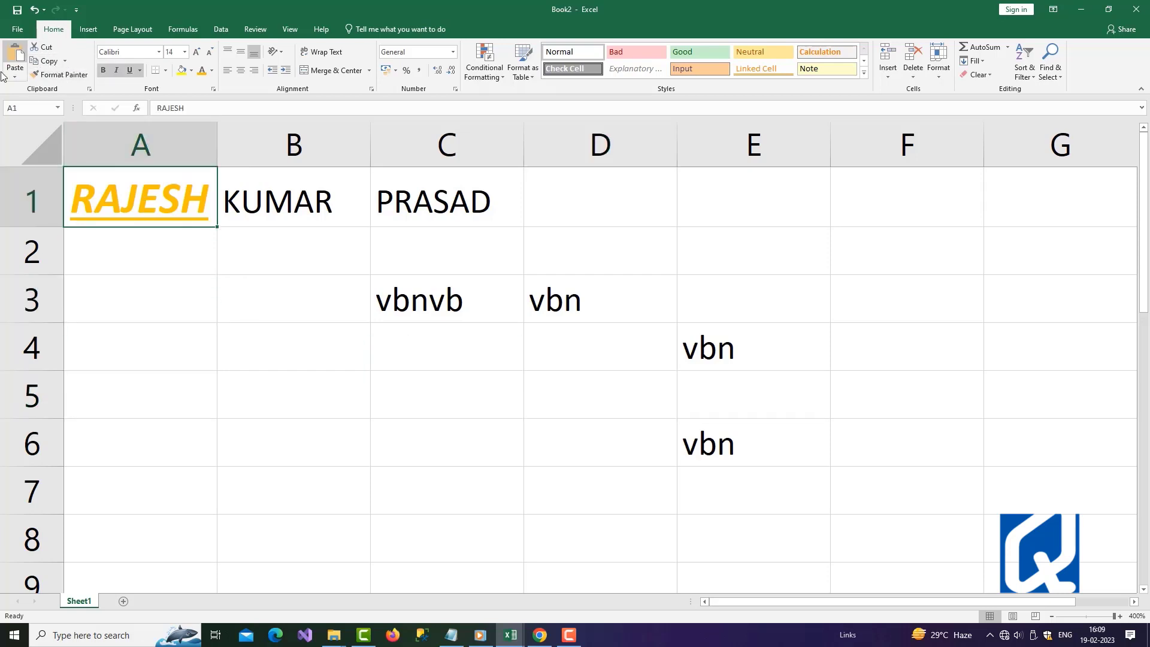
{"action": "left_click", "coordinate": [54, 75]}
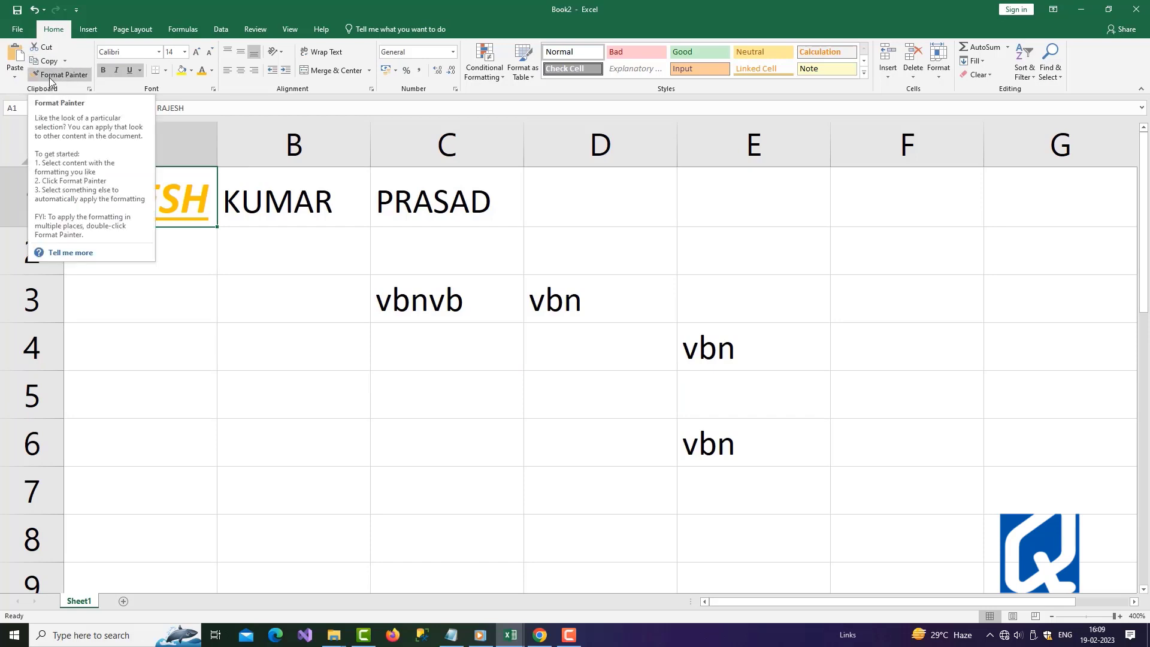
{"action": "left_click", "coordinate": [51, 80]}
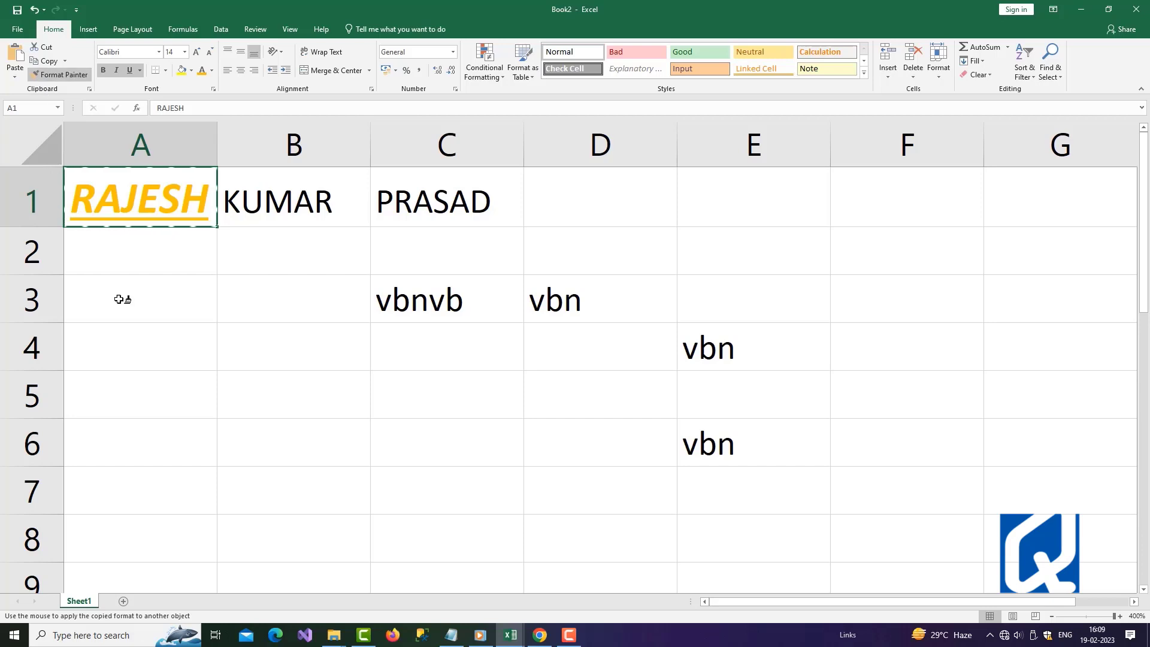
{"action": "left_click", "coordinate": [457, 298]}
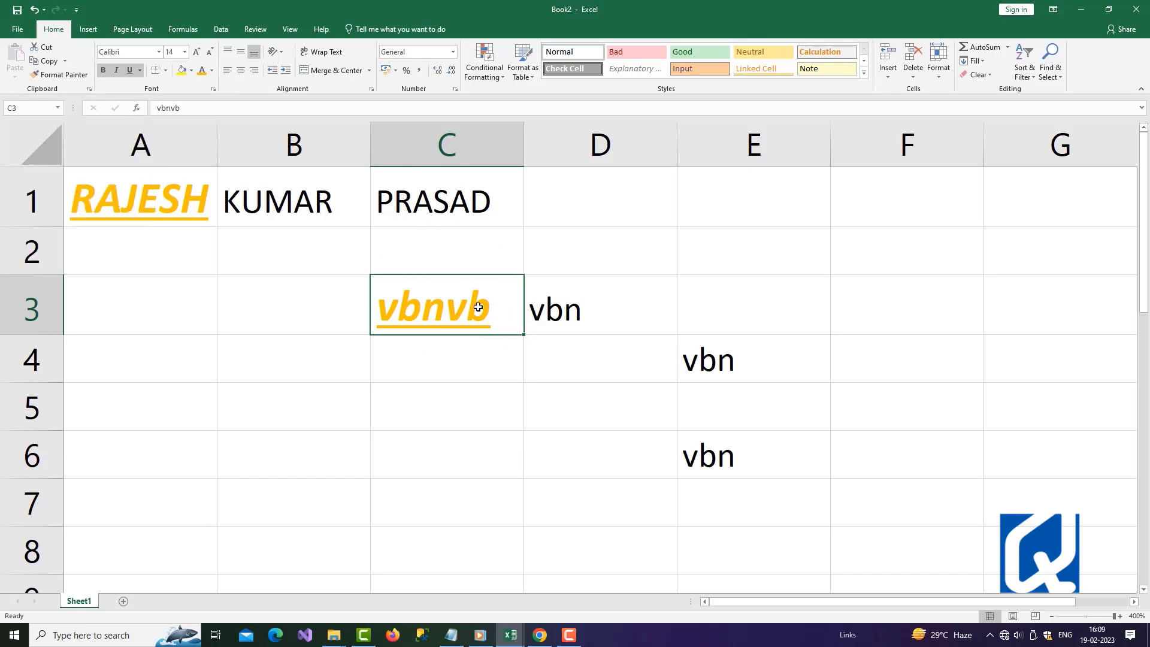
{"action": "left_click", "coordinate": [384, 201]}
{"action": "left_click", "coordinate": [360, 223]}
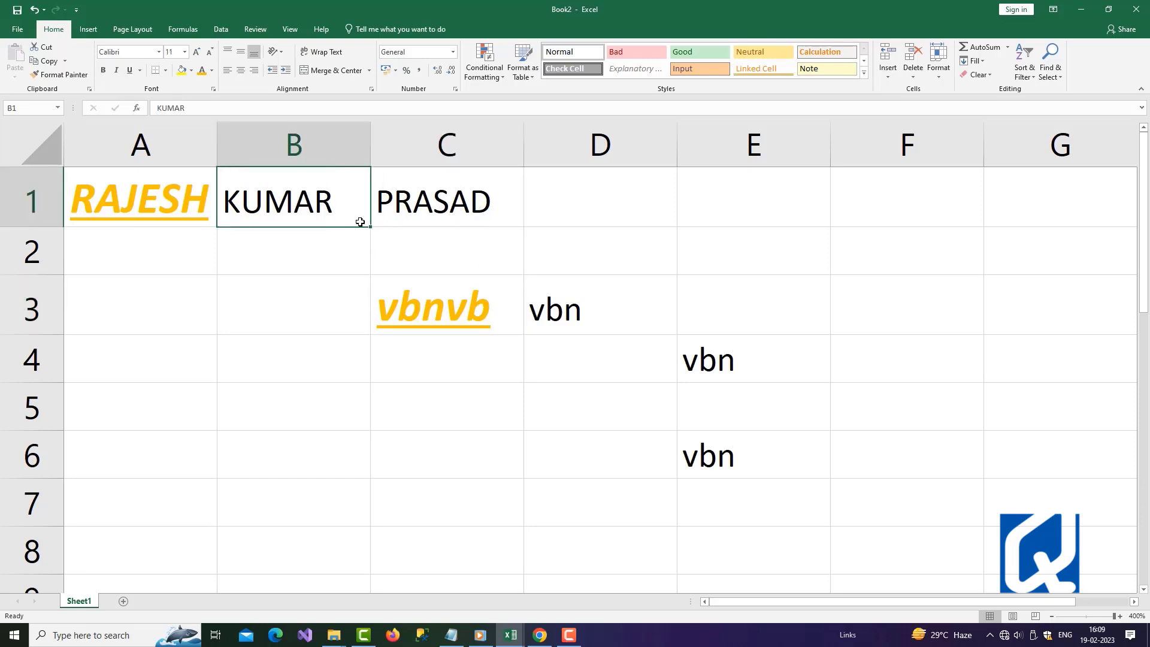
{"action": "left_click", "coordinate": [604, 320]}
{"action": "left_click", "coordinate": [723, 407]}
{"action": "left_click", "coordinate": [722, 443]}
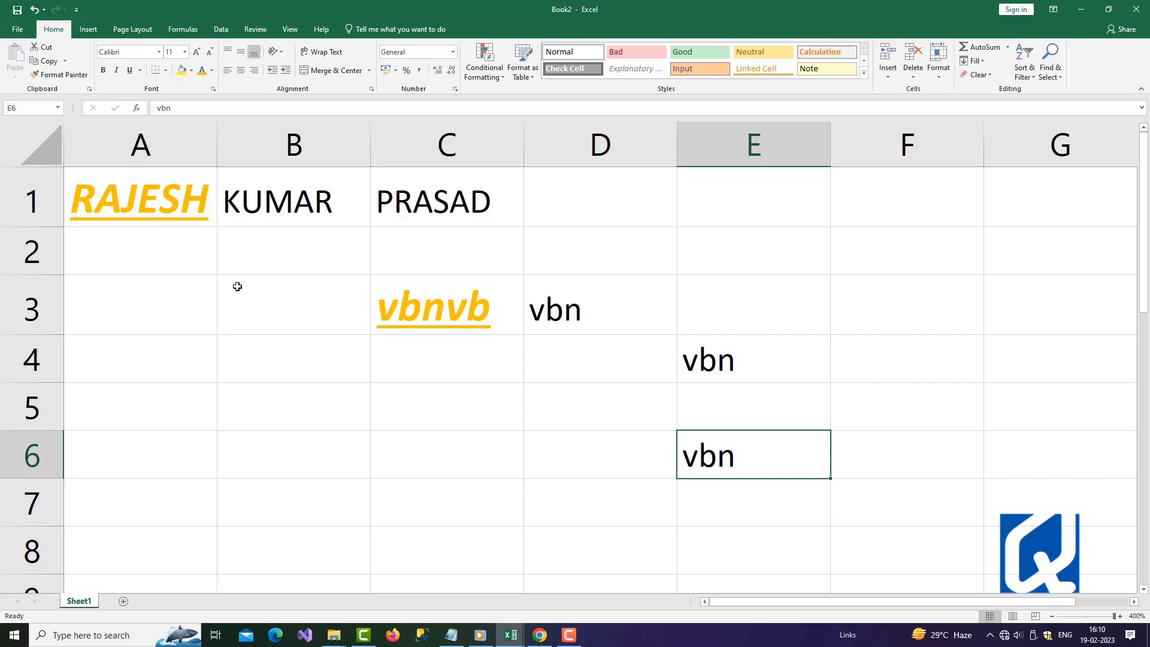
{"action": "left_click", "coordinate": [293, 209]}
{"action": "left_click", "coordinate": [498, 204]}
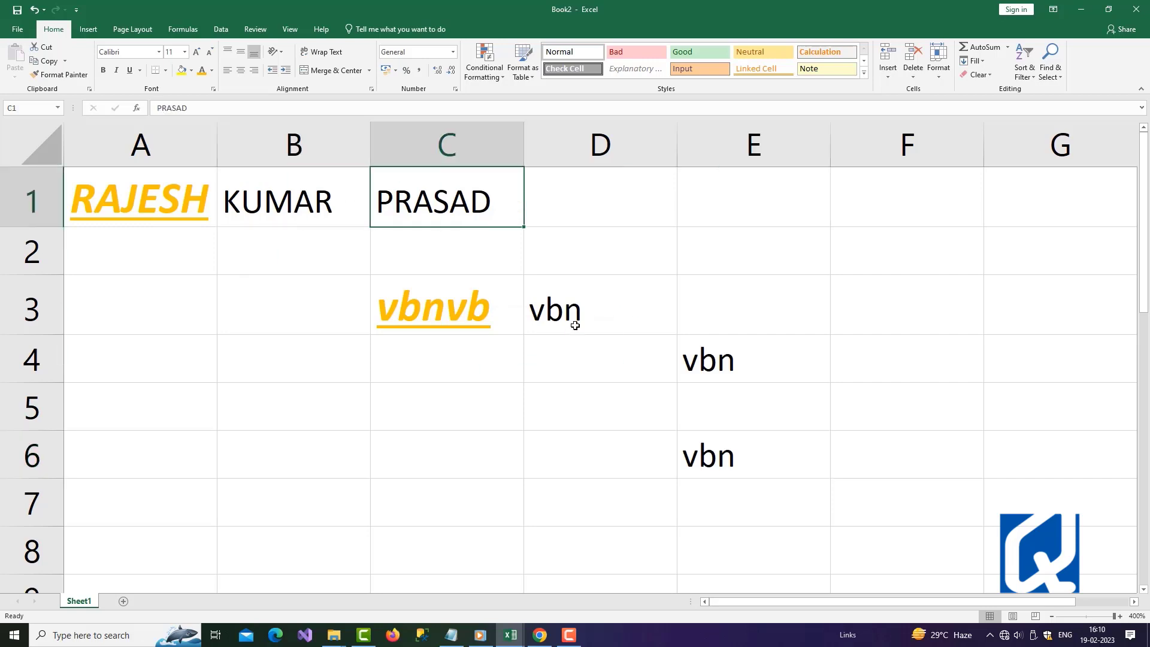
{"action": "left_click", "coordinate": [571, 313]}
{"action": "left_click", "coordinate": [704, 368]}
{"action": "left_click", "coordinate": [714, 474]}
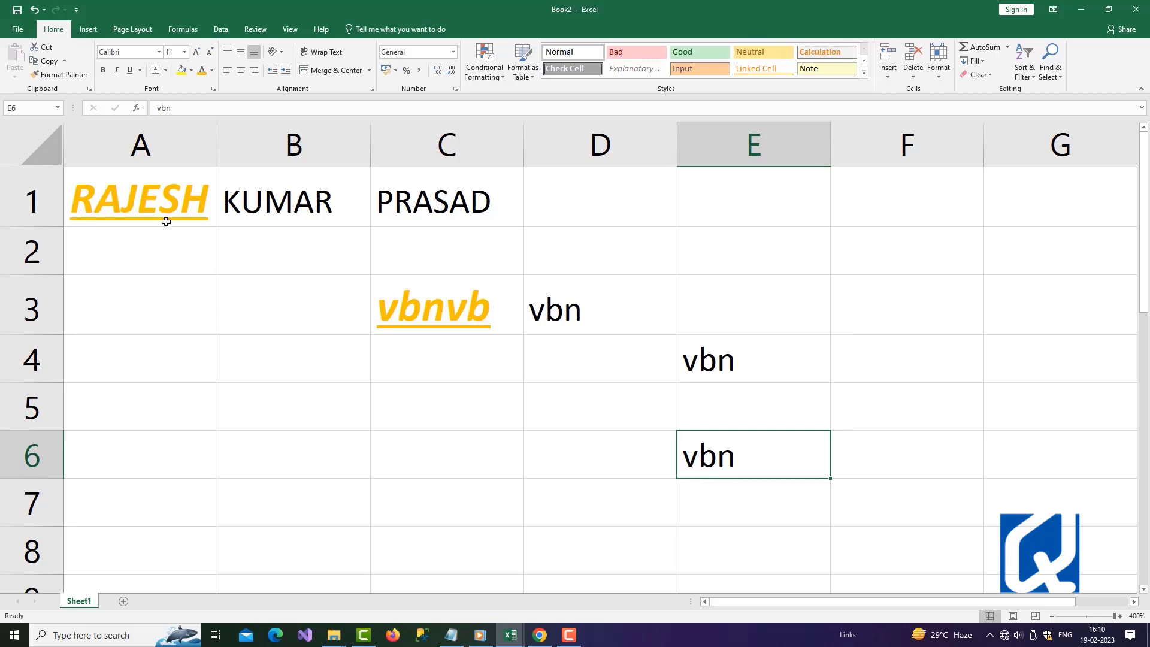
Format-paint A1's orange bold italic underlined style onto B1, E4, D3, E6 and C1
{"action": "left_click", "coordinate": [158, 204]}
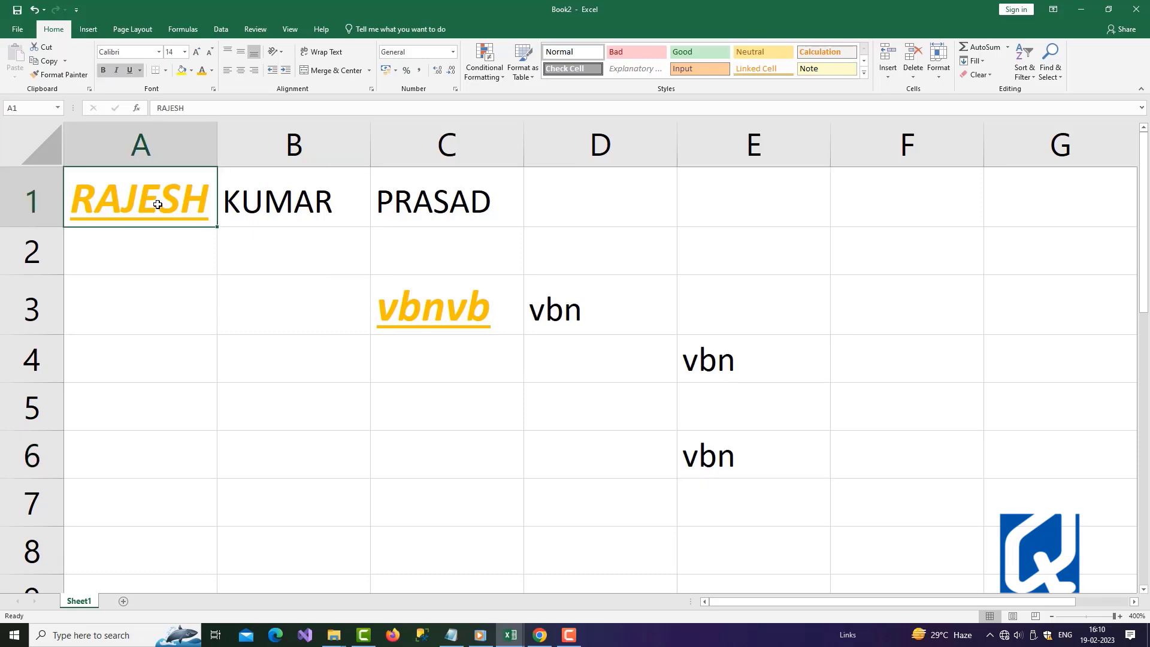
{"action": "left_click", "coordinate": [62, 74]}
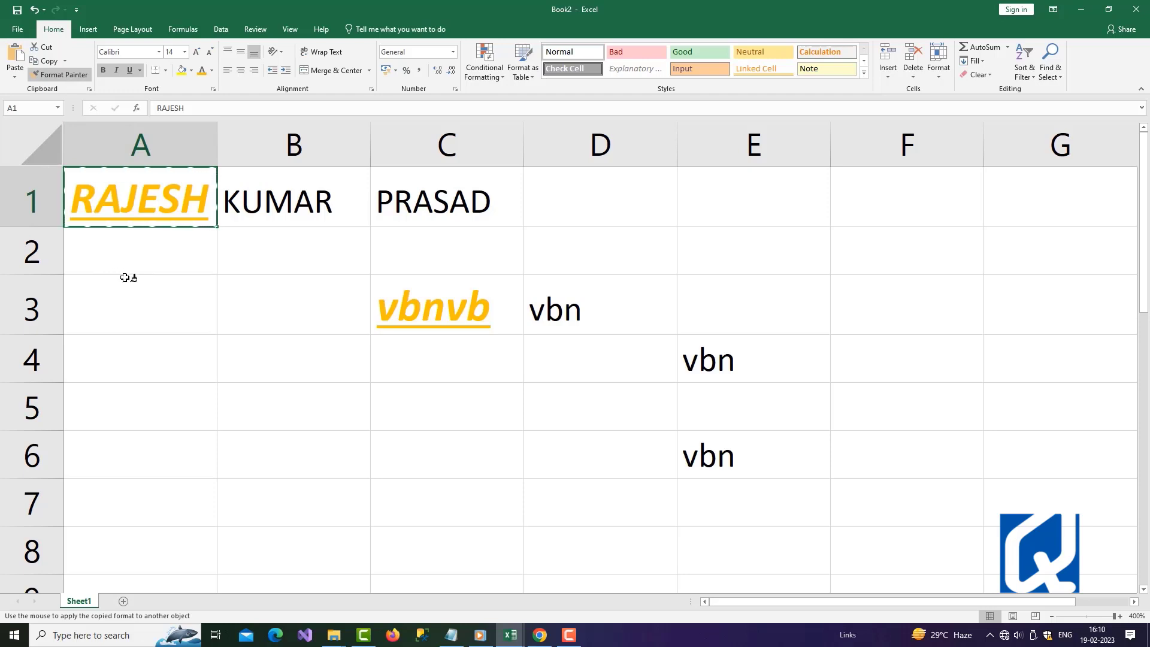
{"action": "left_click", "coordinate": [300, 206]}
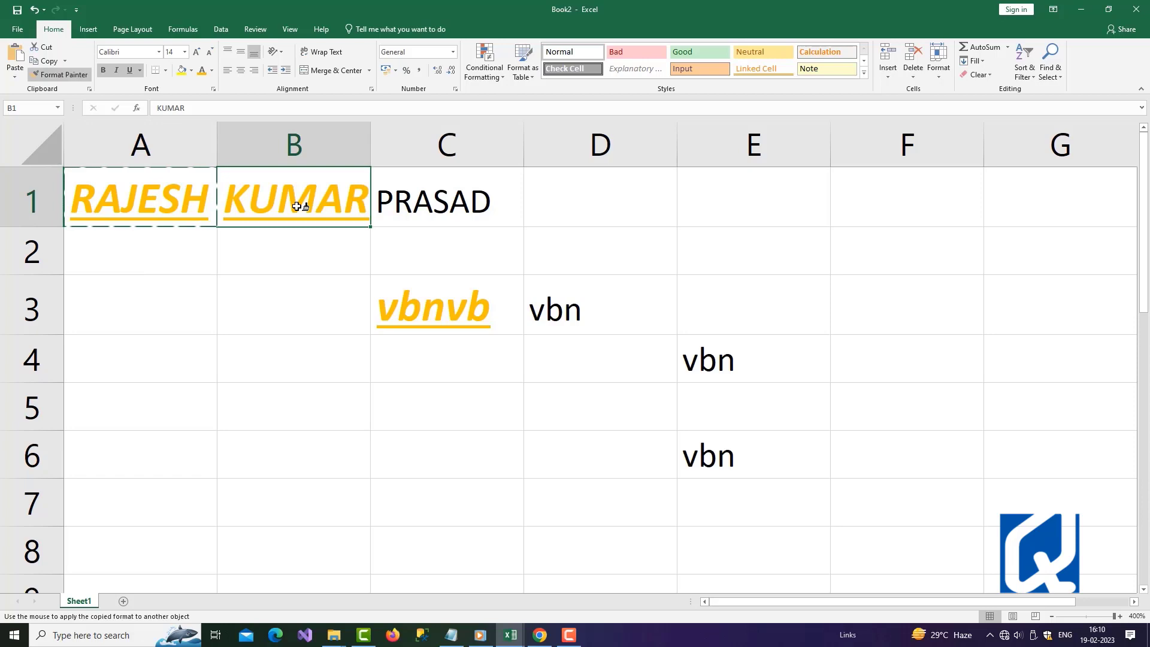
{"action": "left_click", "coordinate": [712, 354]}
{"action": "left_click", "coordinate": [559, 288]}
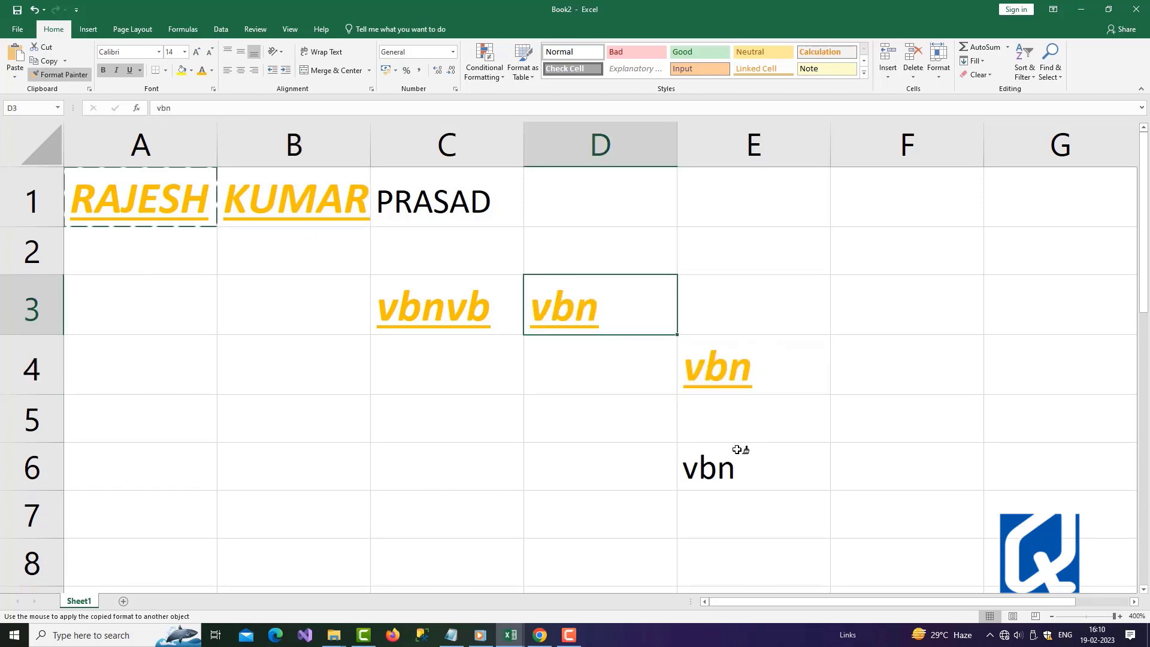
{"action": "left_click", "coordinate": [707, 452]}
{"action": "left_click", "coordinate": [488, 207]}
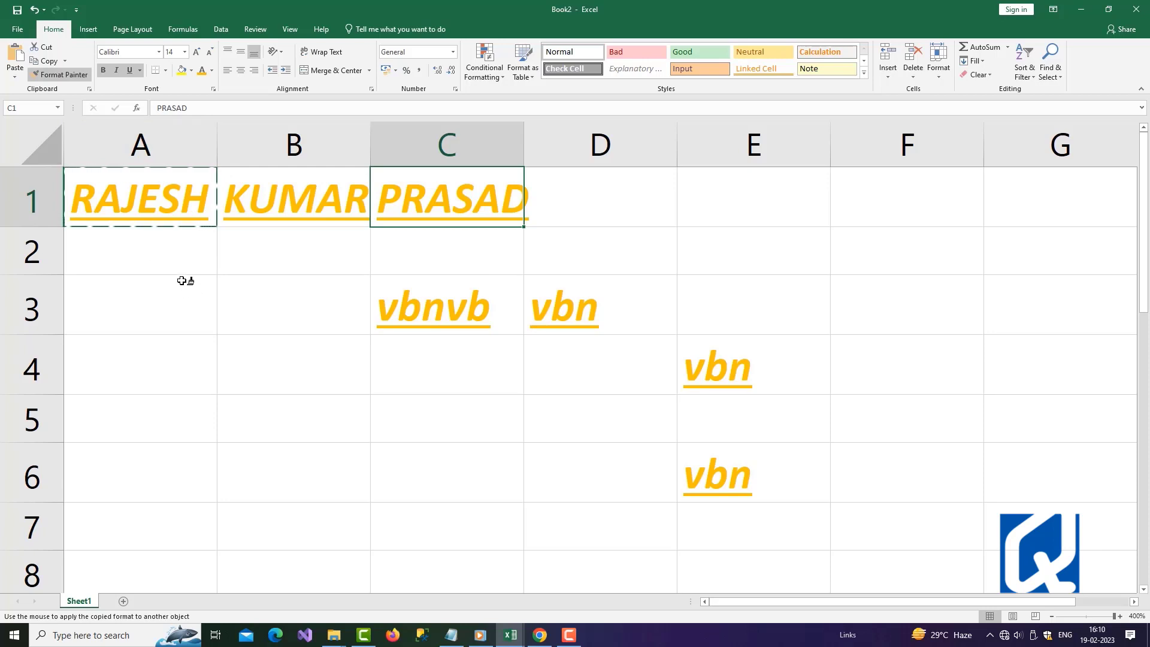
{"action": "key", "text": "Escape"}
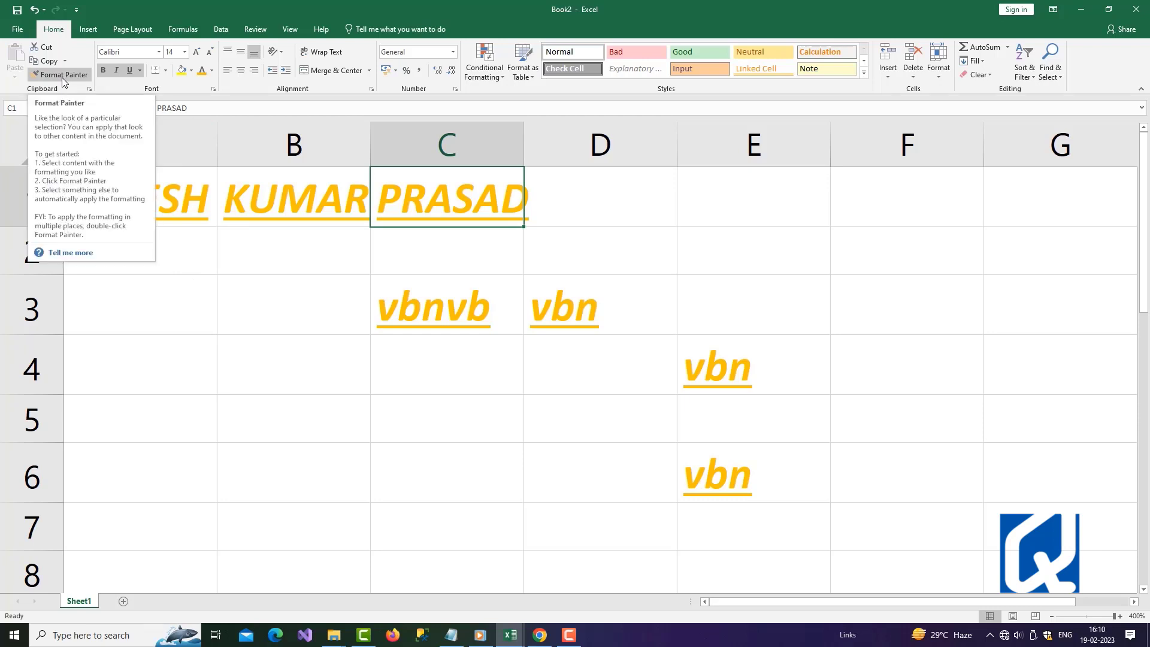
{"action": "left_click", "coordinate": [538, 417]}
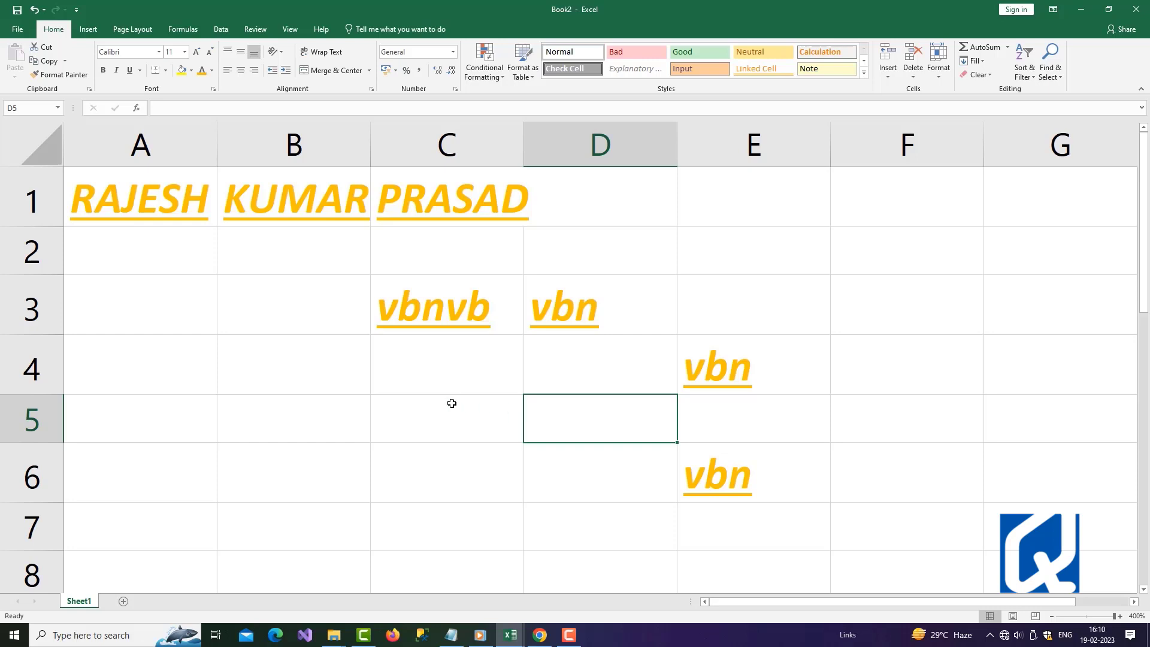
Enter 'dsfd' in A3 with the Good cell style, bold, italic and underline
{"action": "left_click", "coordinate": [114, 315]}
{"action": "type", "text": "dsfd"}
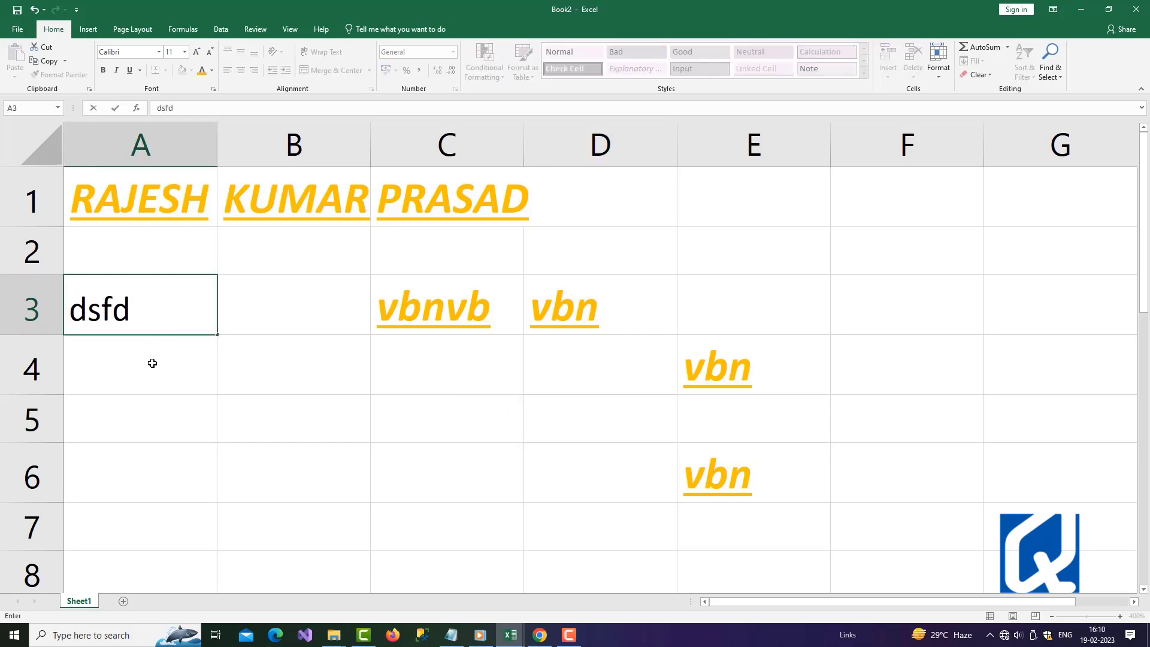
{"action": "key", "text": "Return"}
{"action": "key", "text": "Up"}
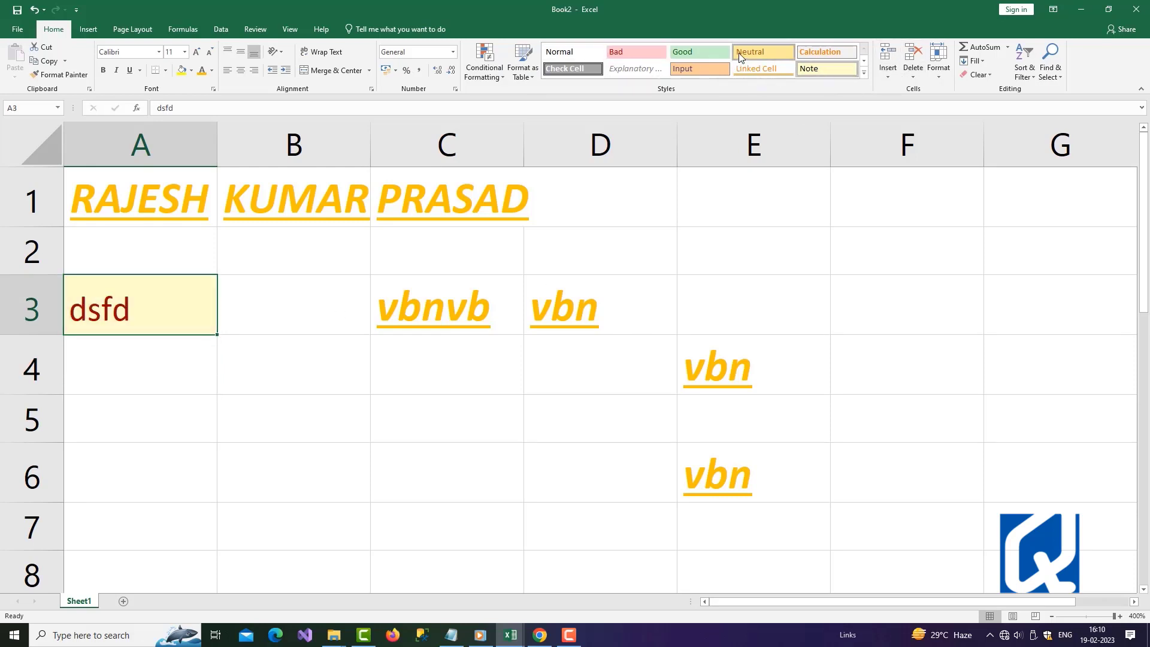
{"action": "left_click", "coordinate": [699, 52]}
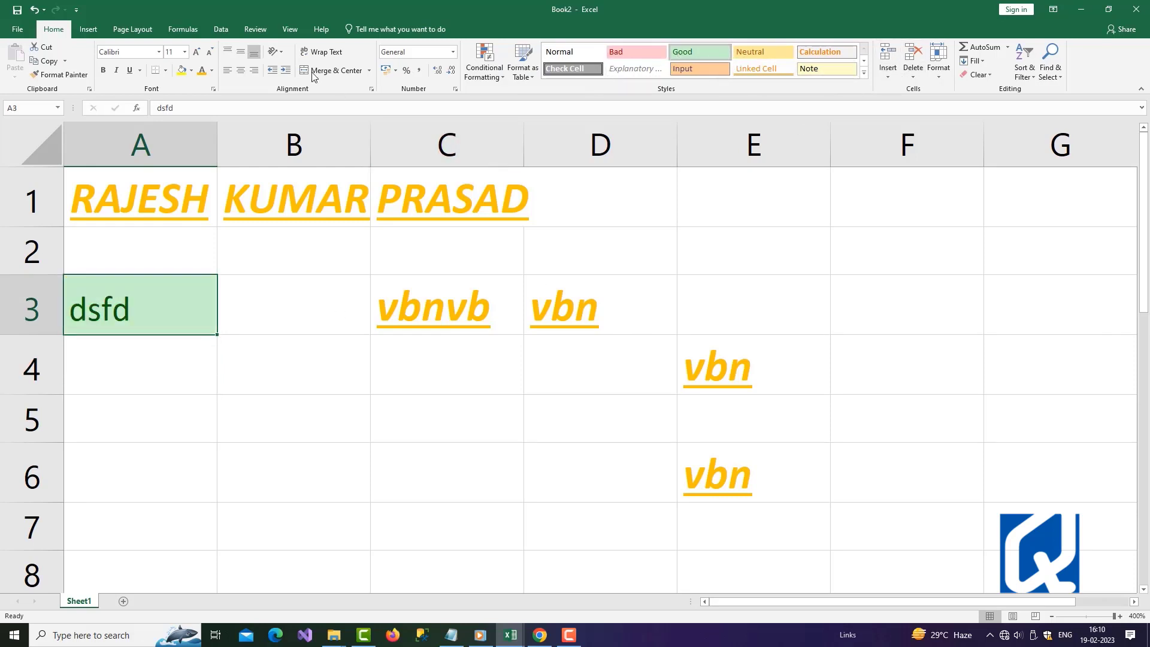
{"action": "left_click", "coordinate": [103, 70]}
{"action": "left_click", "coordinate": [117, 71]}
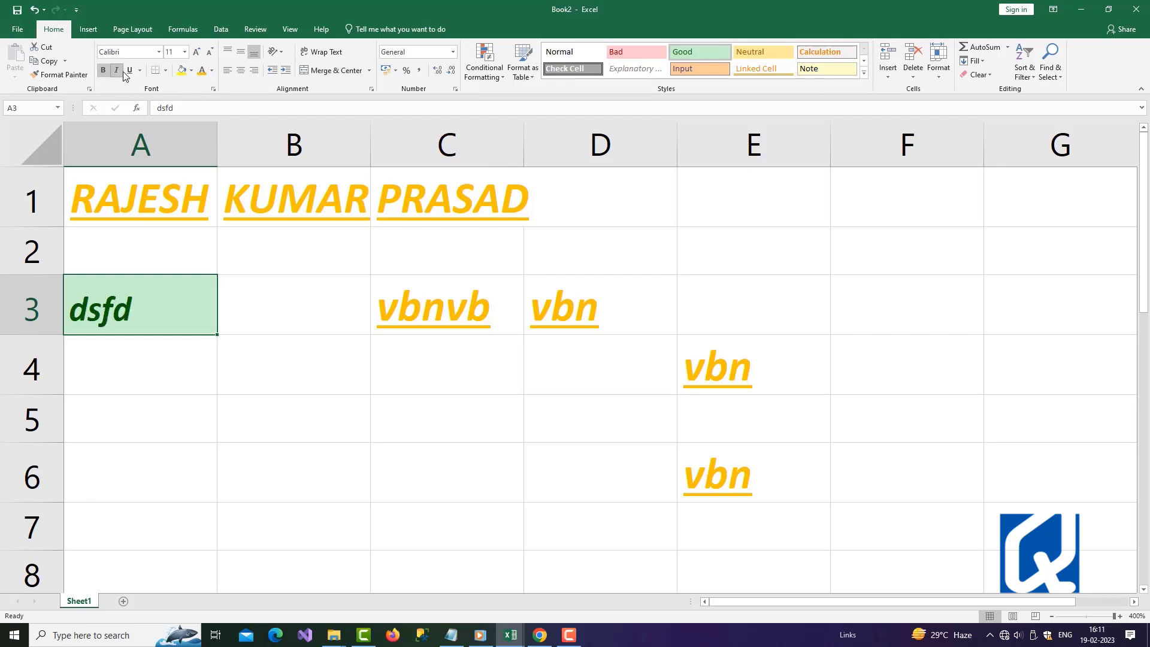
{"action": "left_click", "coordinate": [129, 71]}
Set A3's font colour to a custom dark purple (RGB 90, 8, 69)
{"action": "left_click", "coordinate": [211, 71]}
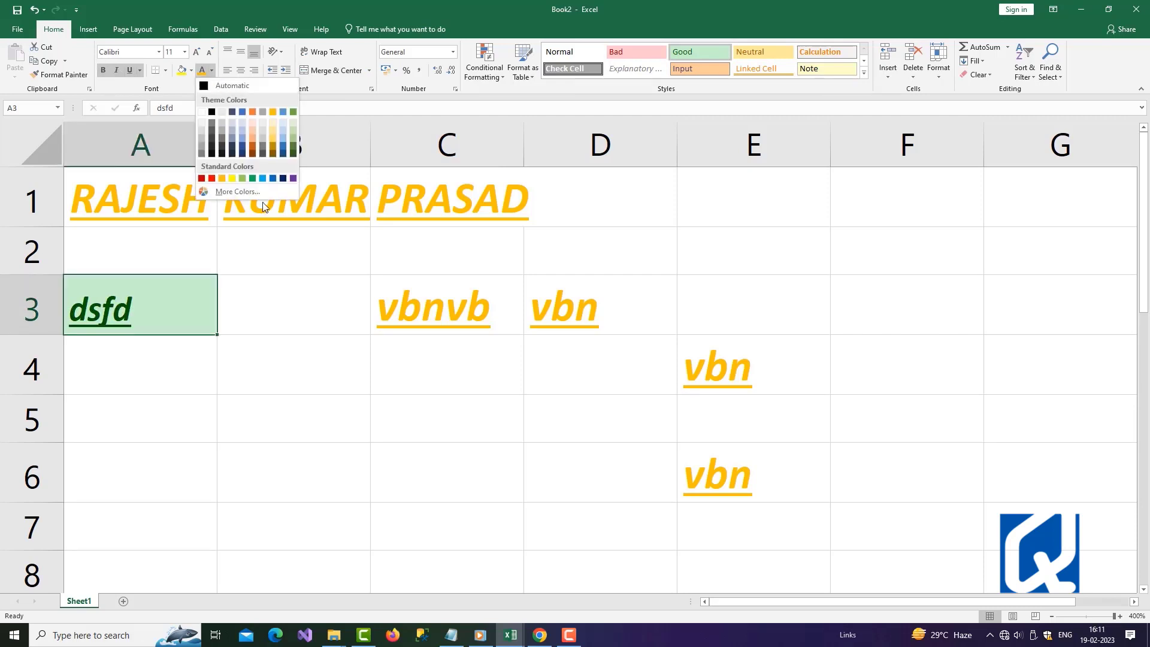
{"action": "left_click", "coordinate": [258, 193]}
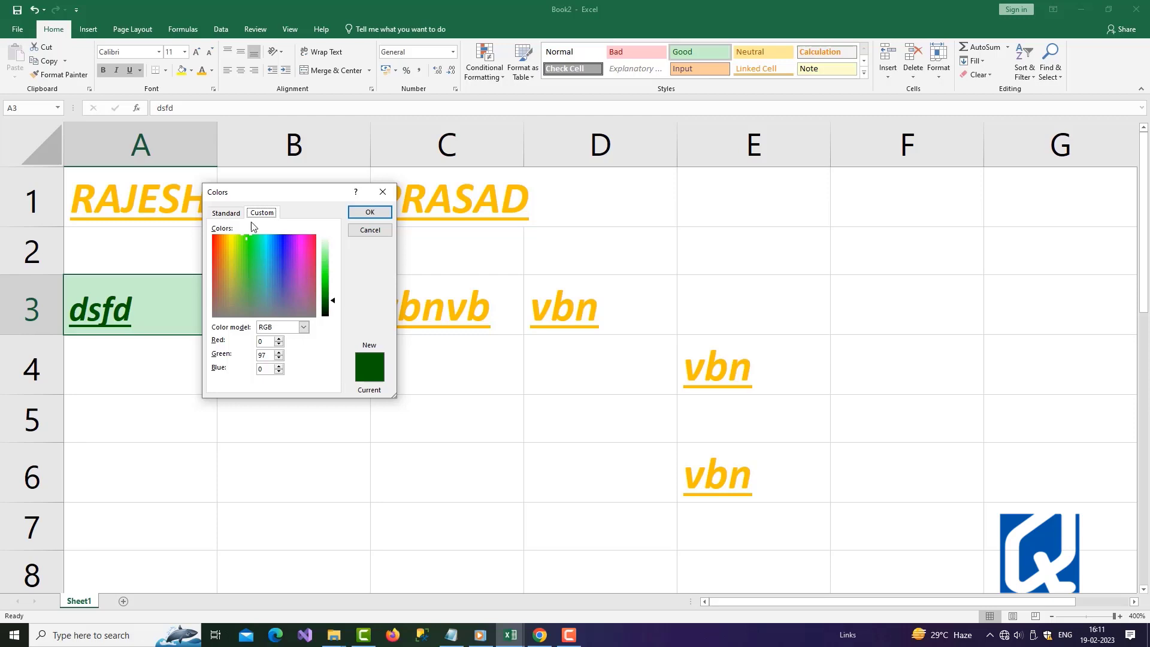
{"action": "left_click", "coordinate": [226, 213]}
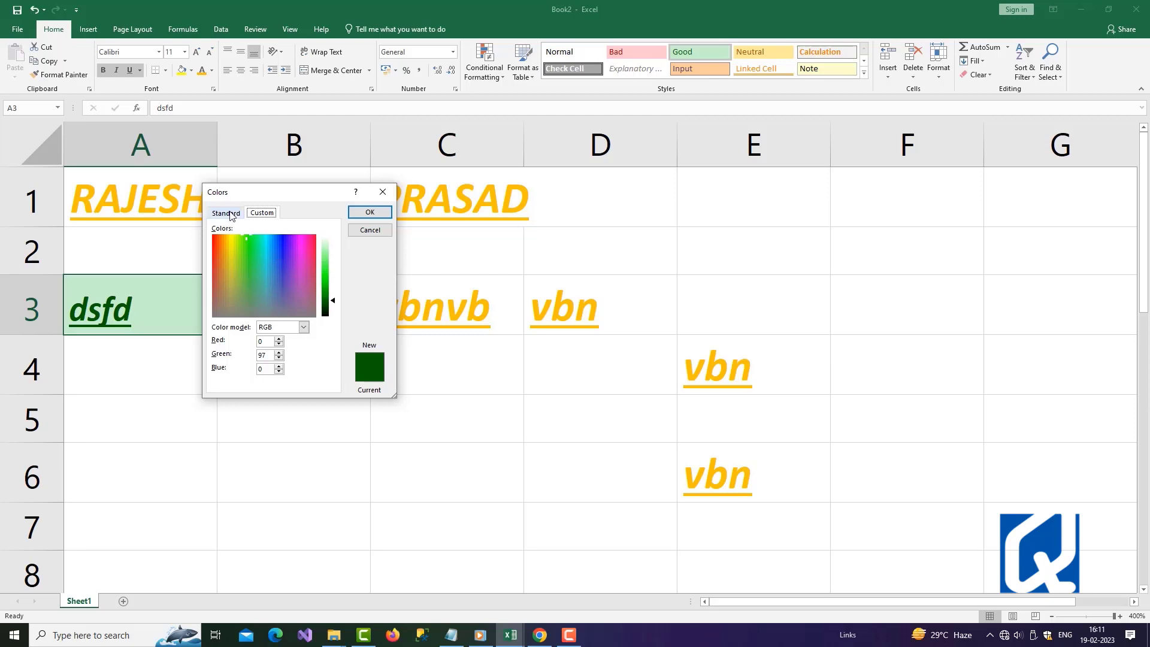
{"action": "left_click", "coordinate": [262, 213]}
{"action": "left_click", "coordinate": [294, 253]}
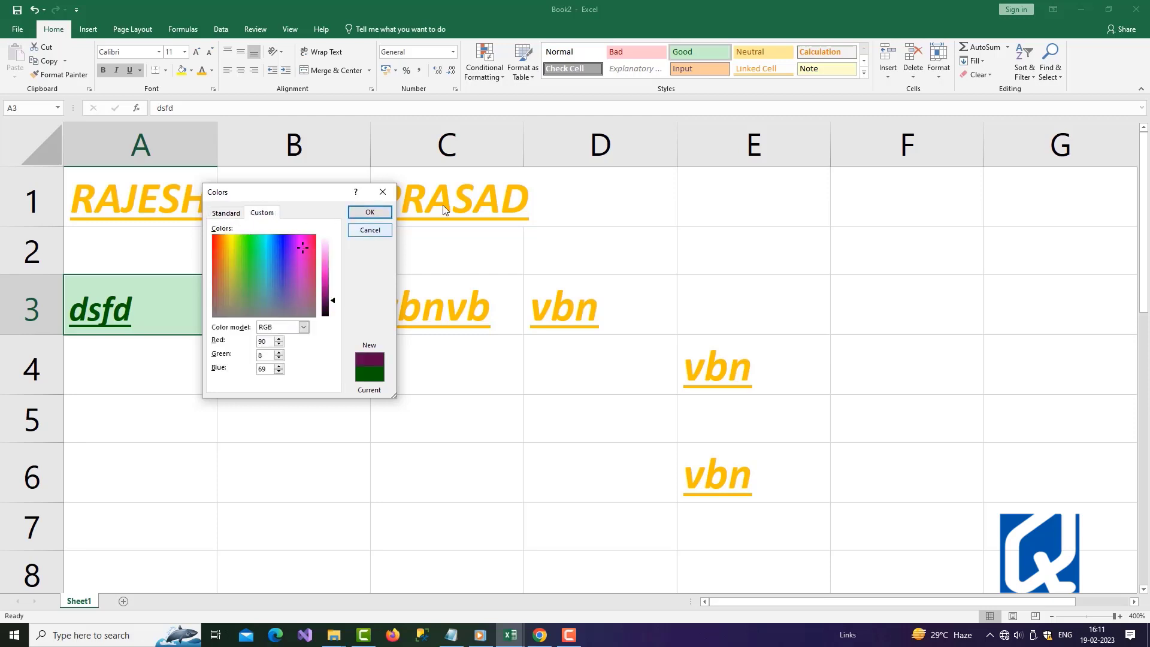
{"action": "left_click", "coordinate": [369, 212]}
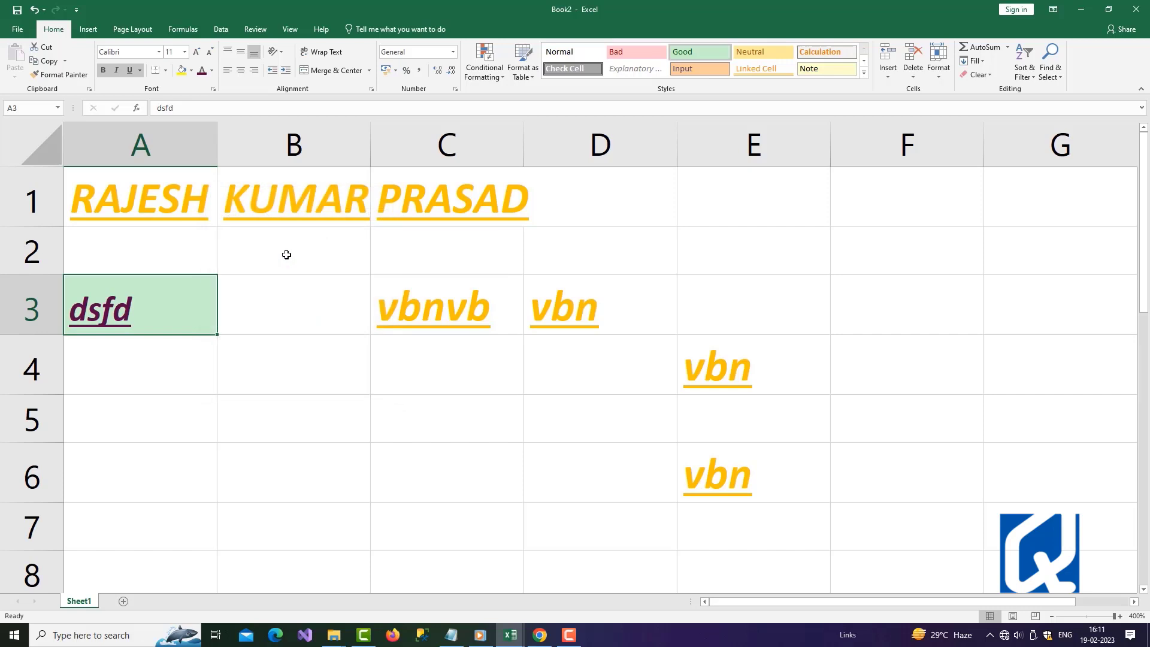
{"action": "left_click", "coordinate": [164, 380]}
{"action": "left_click", "coordinate": [148, 317]}
Format-paint A3's green-fill purple style onto B1, C1, E6 and E4
{"action": "left_click", "coordinate": [60, 74]}
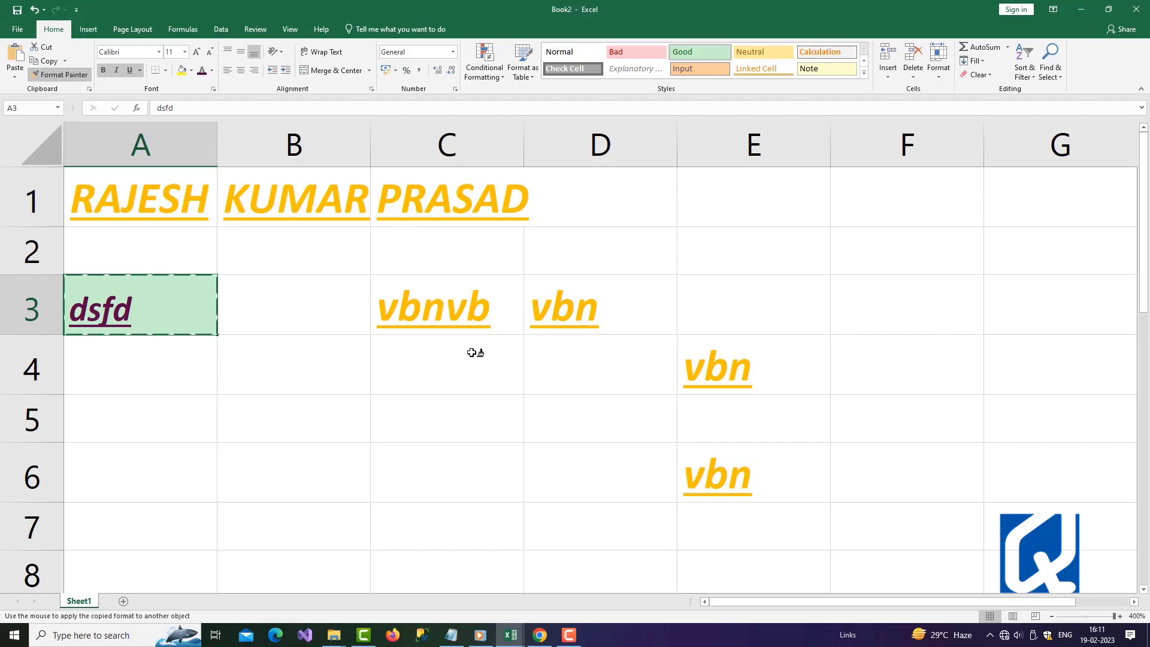
{"action": "left_click", "coordinate": [282, 206]}
{"action": "left_click", "coordinate": [462, 210]}
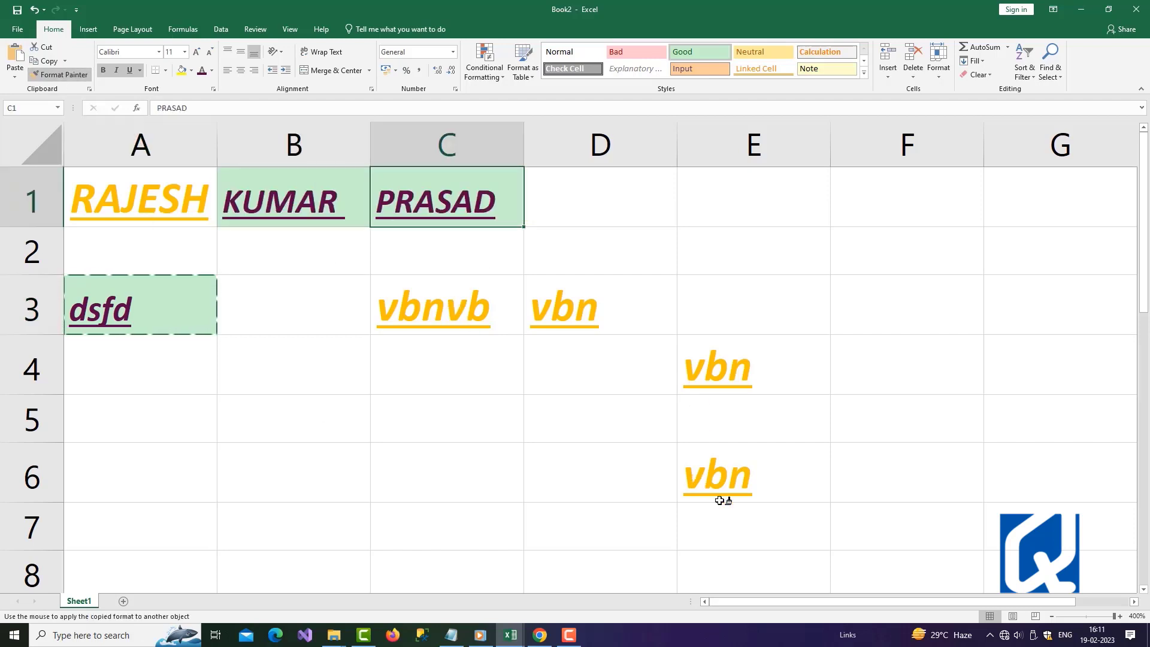
{"action": "left_click", "coordinate": [722, 480]}
{"action": "left_click", "coordinate": [731, 363]}
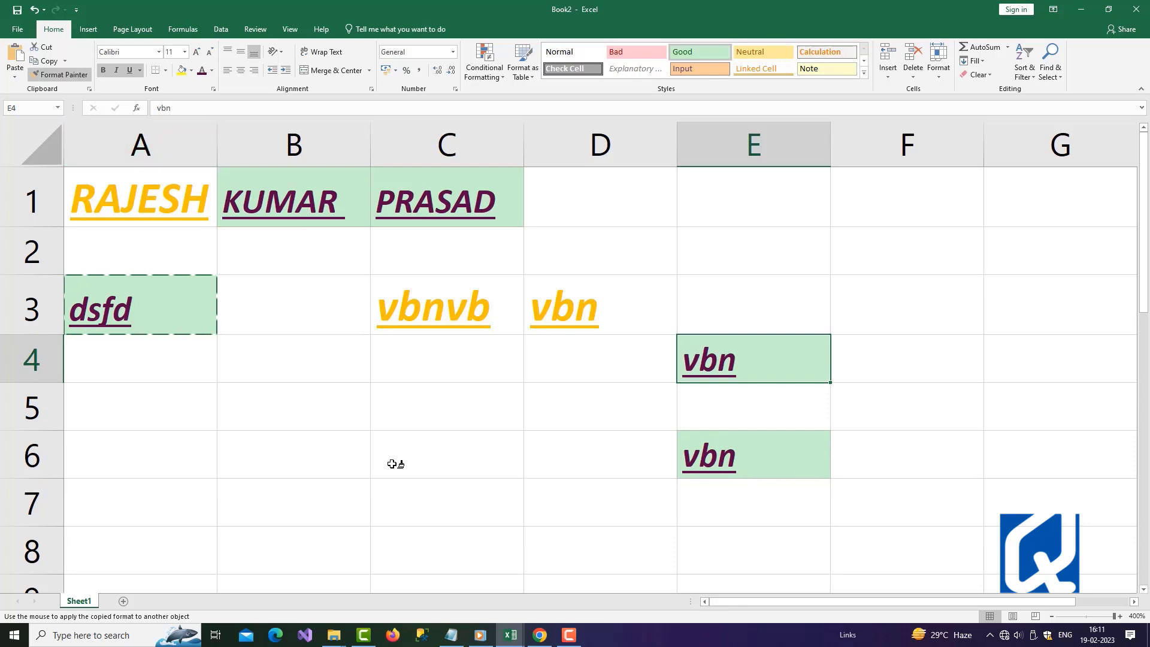
{"action": "left_click", "coordinate": [58, 76]}
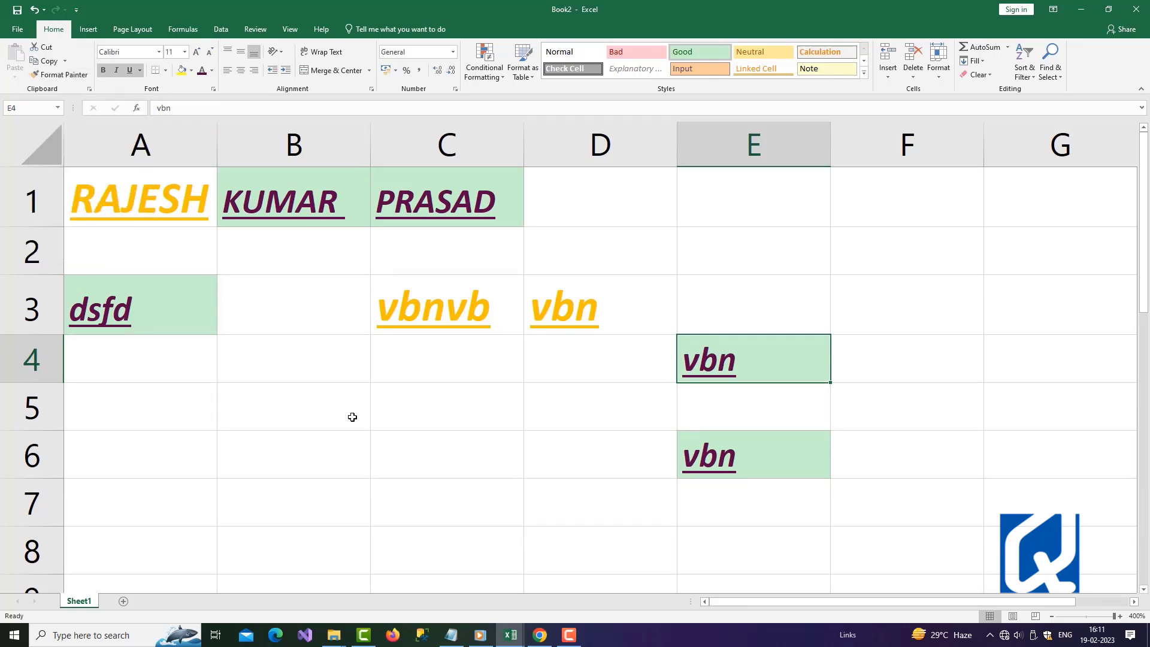
{"action": "left_click", "coordinate": [352, 414]}
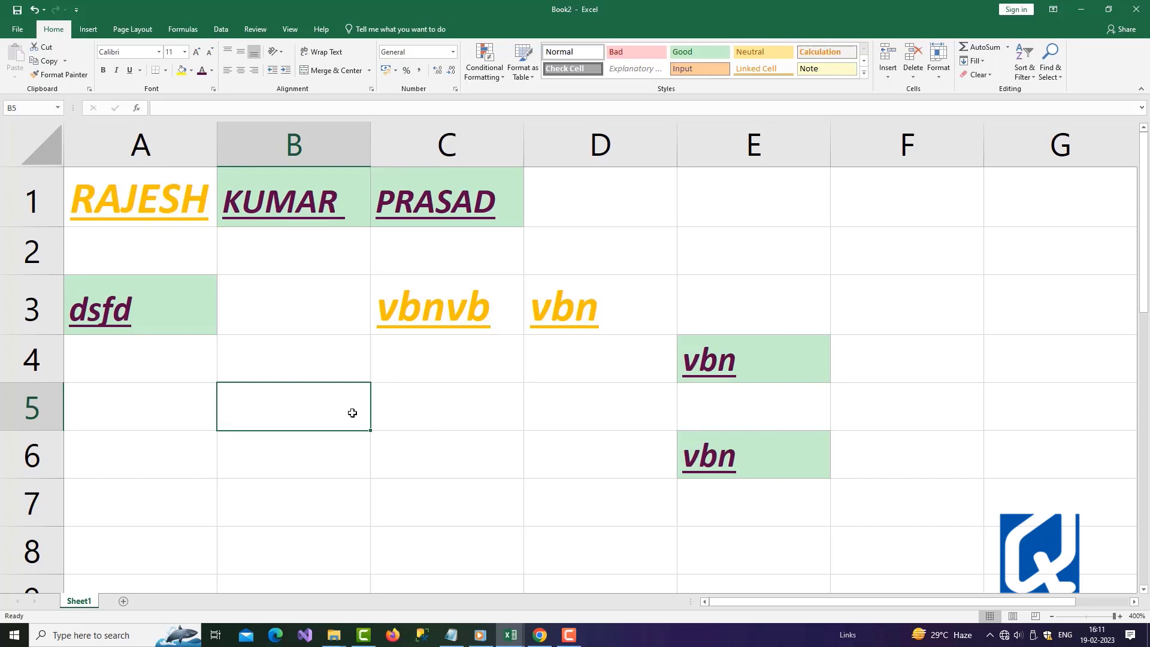